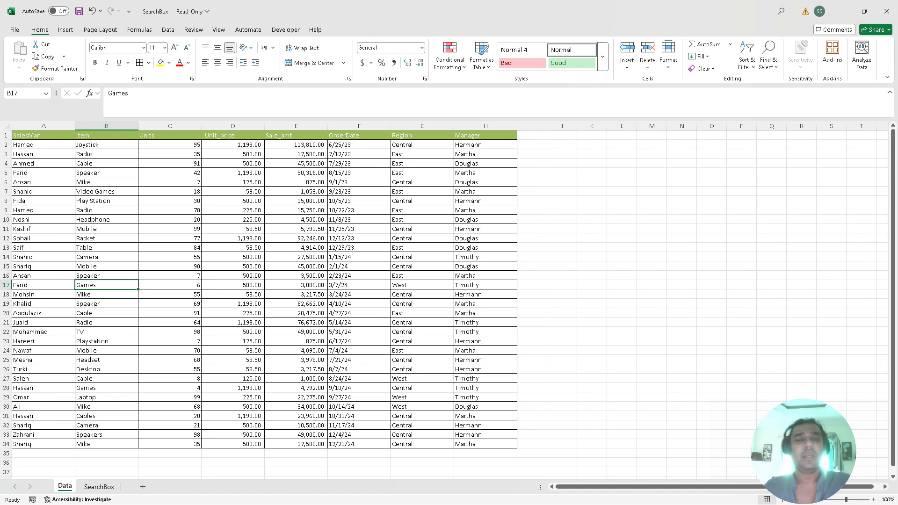
Examine the sales records on the Data sheet and the header row on the SearchBox sheet
{"action": "left_click_drag", "start_coordinate": [44, 136], "coordinate": [486, 444]}
{"action": "left_click", "coordinate": [486, 435]}
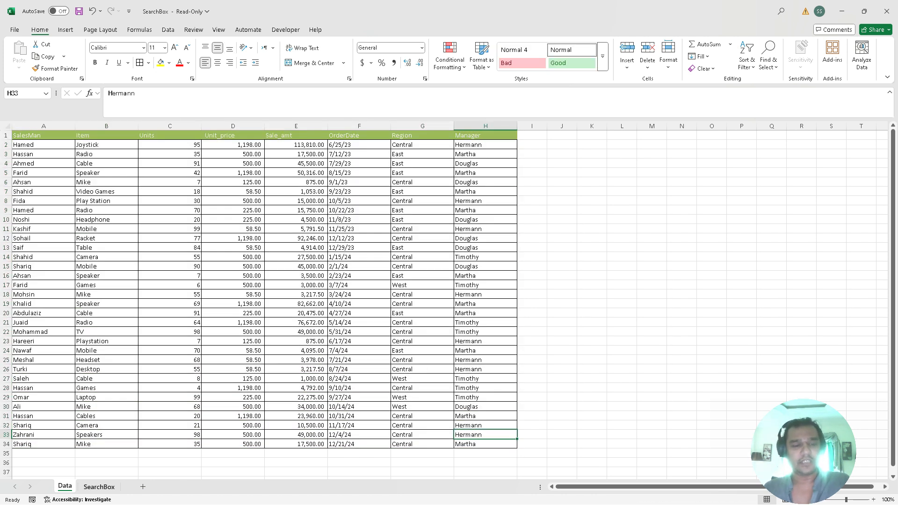
{"action": "left_click", "coordinate": [99, 487]}
{"action": "left_click", "coordinate": [352, 303]}
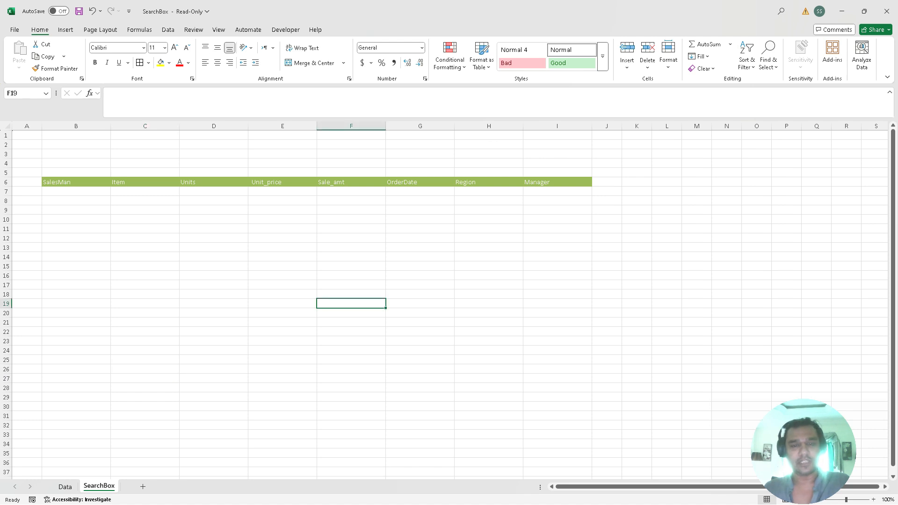
{"action": "key", "text": "ctrl+Page_Up"}
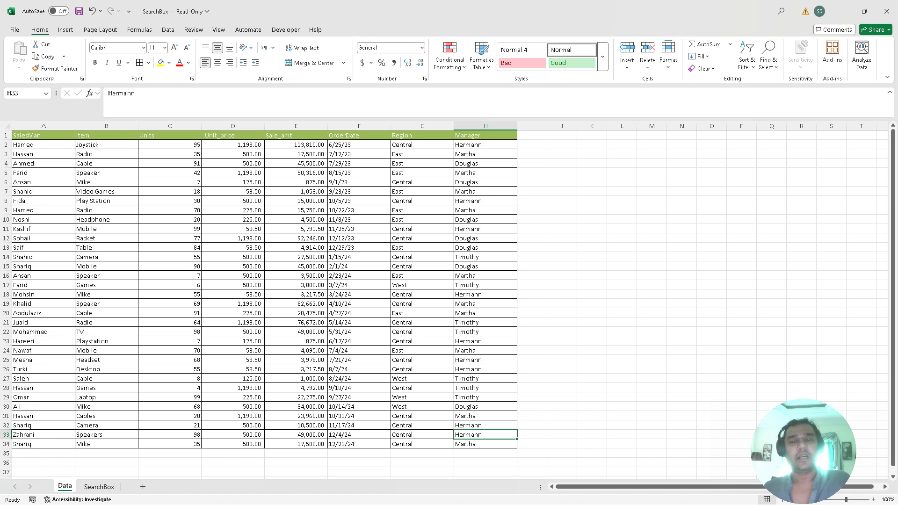
{"action": "key", "text": "ctrl+Up"}
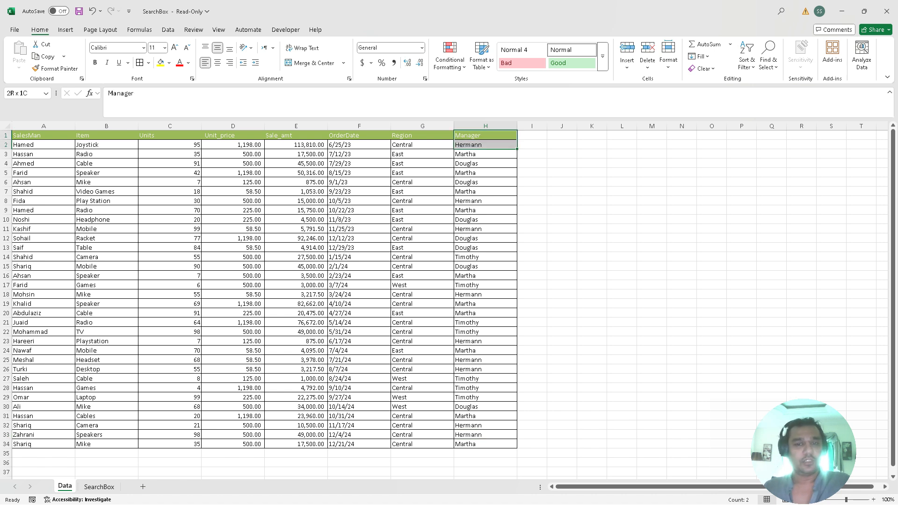
{"action": "key", "text": "ctrl+a"}
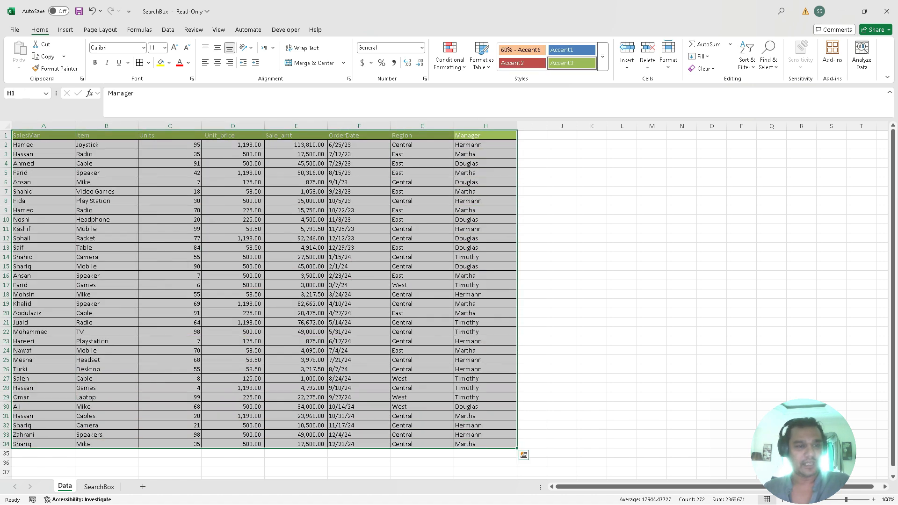
{"action": "left_click", "coordinate": [107, 182]}
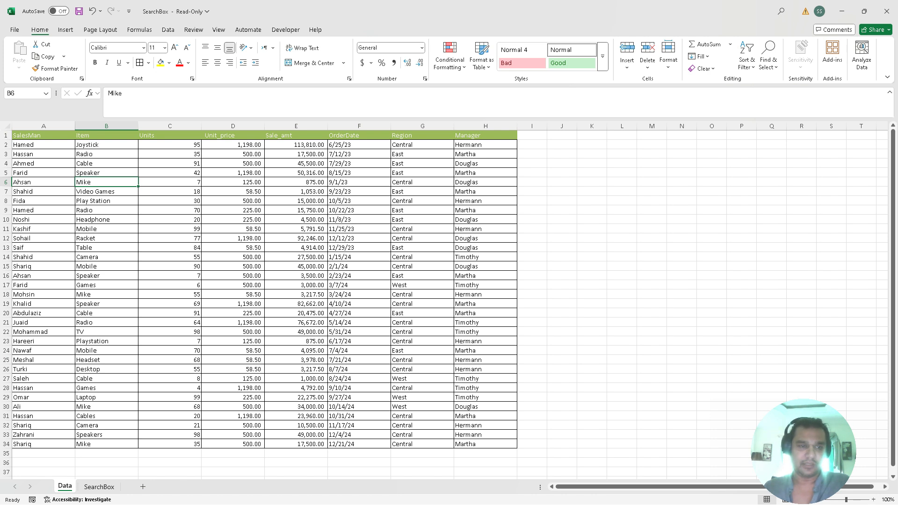
{"action": "left_click", "coordinate": [43, 135]}
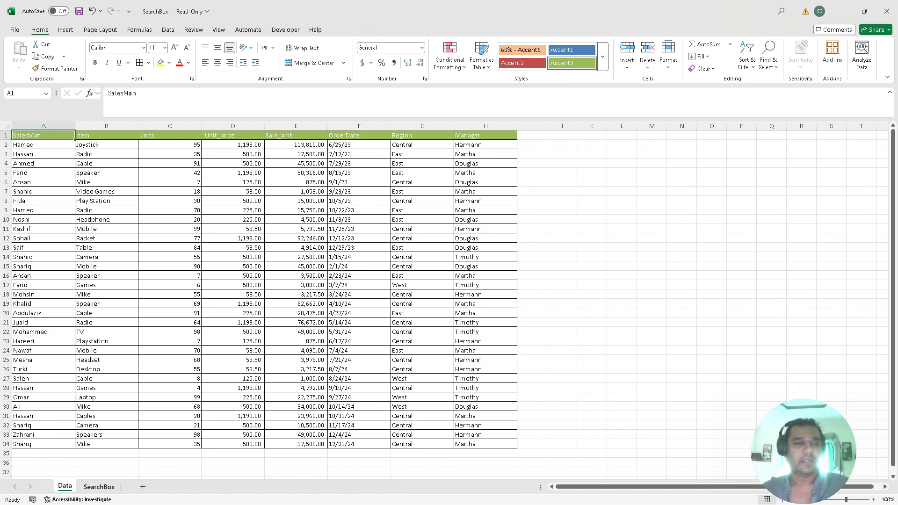
{"action": "key", "text": "ctrl+Page_Down"}
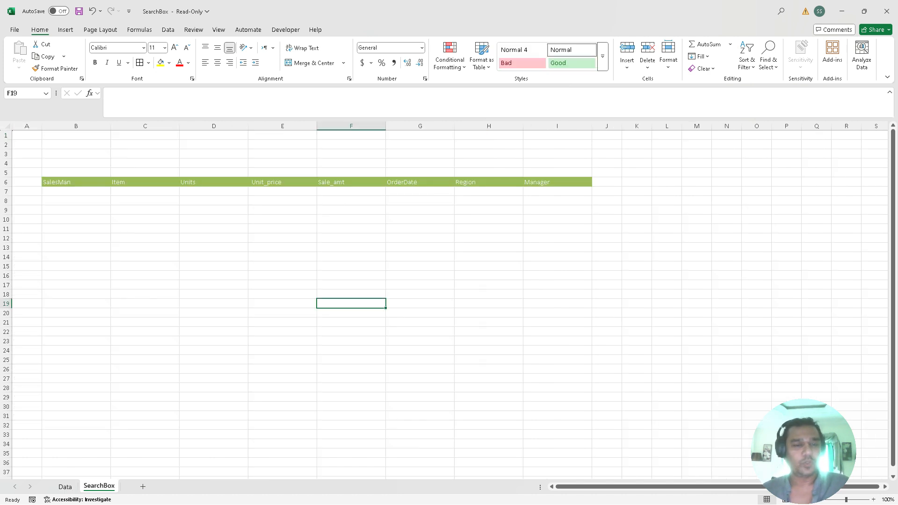
{"action": "key", "text": "ctrl+Page_Up"}
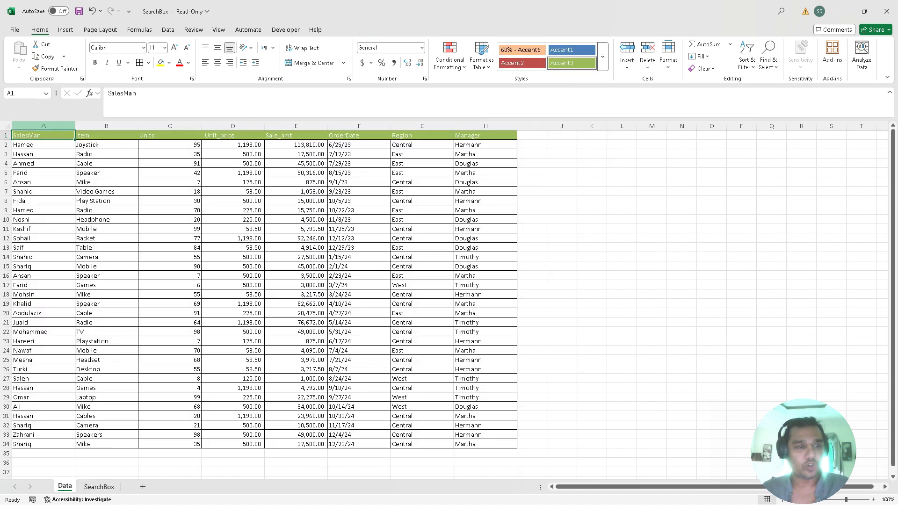
{"action": "key", "text": "shift+Right"}
{"action": "key", "text": "shift+Right"}
{"action": "key", "text": "shift+Right"}
{"action": "key", "text": "shift+Right"}
{"action": "key", "text": "shift+Right"}
{"action": "key", "text": "shift+Right"}
{"action": "key", "text": "shift+Right"}
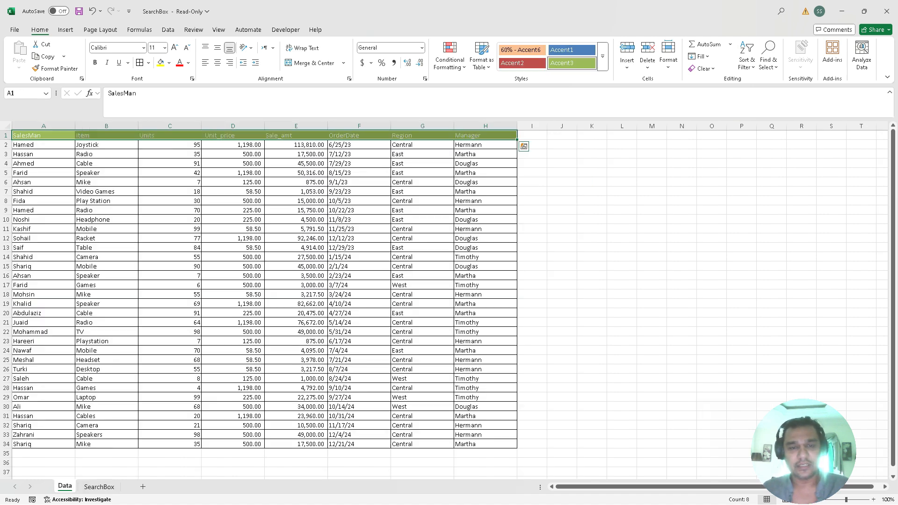
{"action": "key", "text": "ctrl+c"}
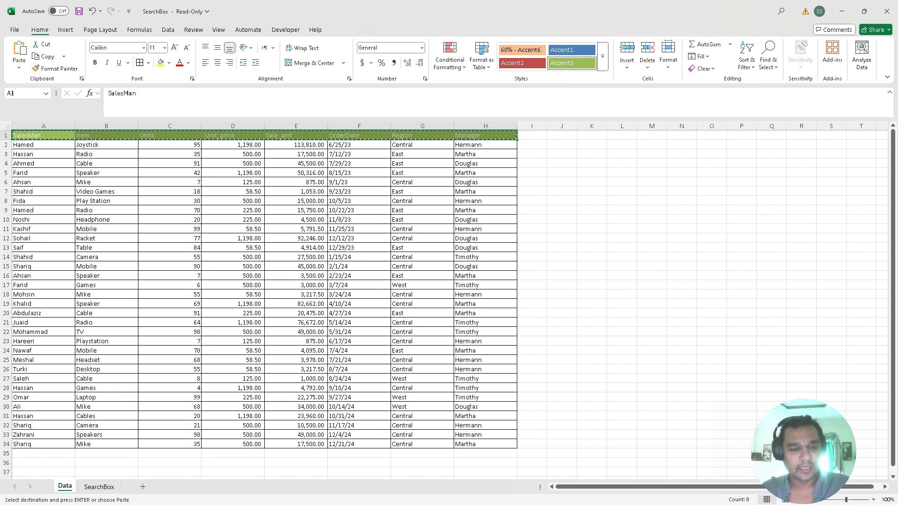
{"action": "key", "text": "ctrl+Page_Down"}
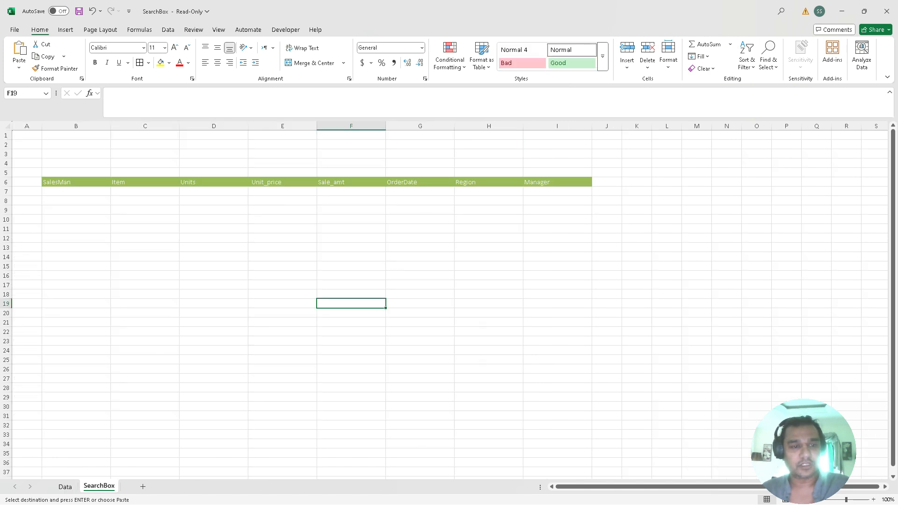
{"action": "left_click", "coordinate": [76, 182]}
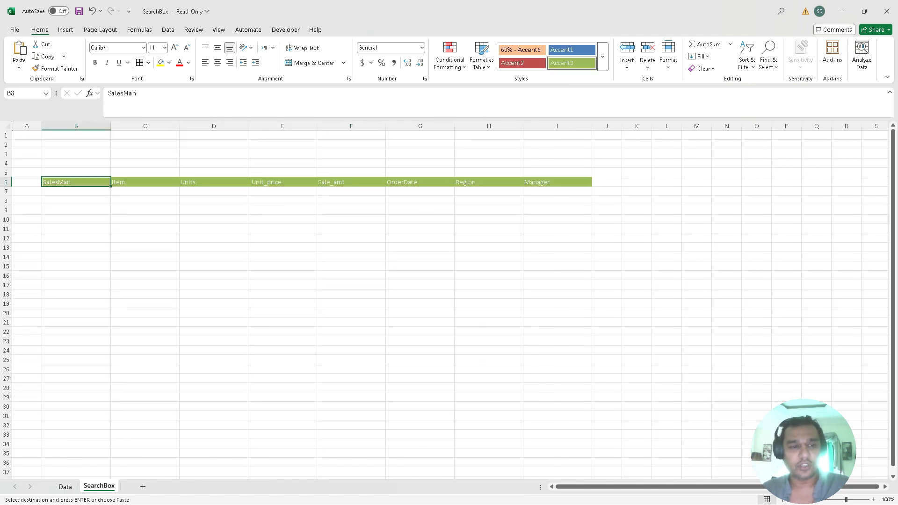
{"action": "left_click", "coordinate": [76, 191]}
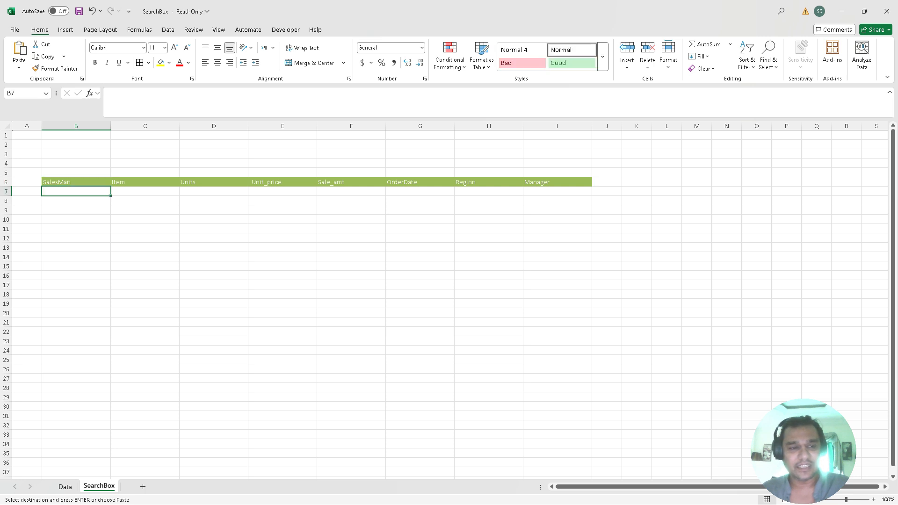
{"action": "left_click_drag", "start_coordinate": [76, 191], "coordinate": [489, 425]}
{"action": "left_click", "coordinate": [489, 388]}
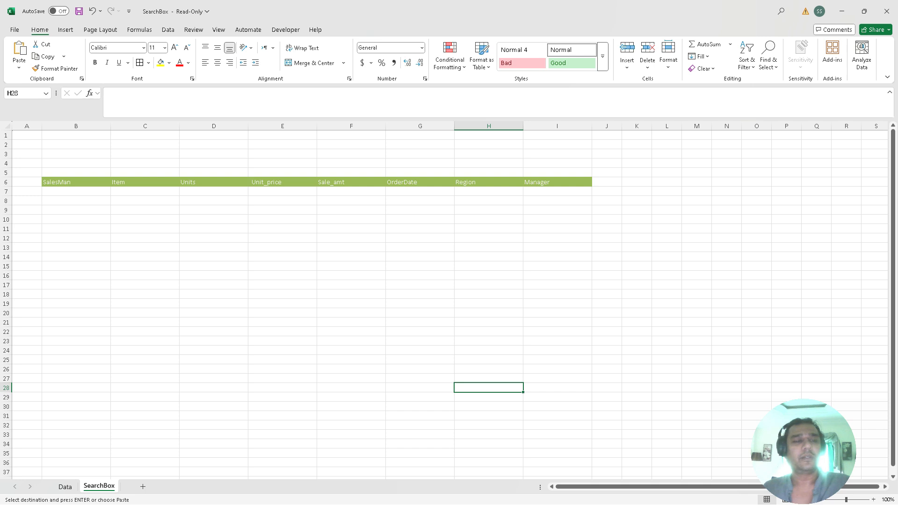
{"action": "left_click", "coordinate": [76, 191]}
{"action": "left_click", "coordinate": [76, 182]}
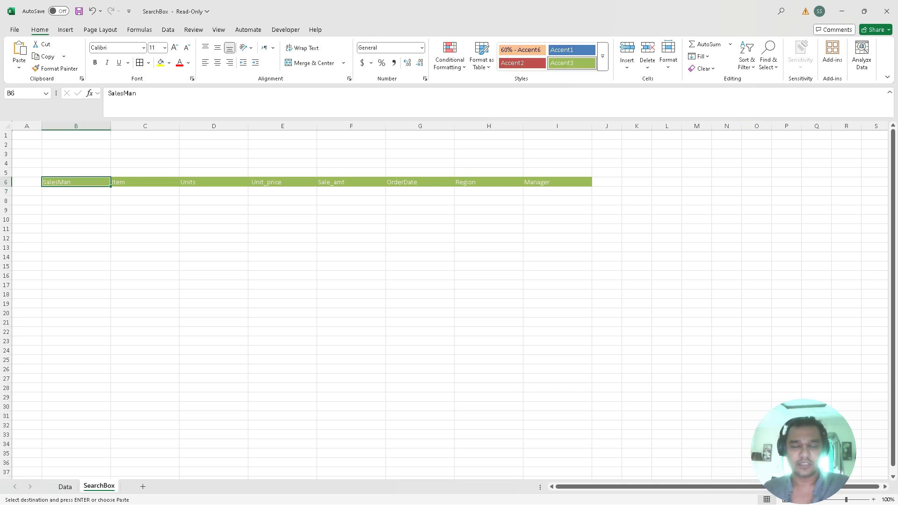
{"action": "left_click", "coordinate": [65, 487]}
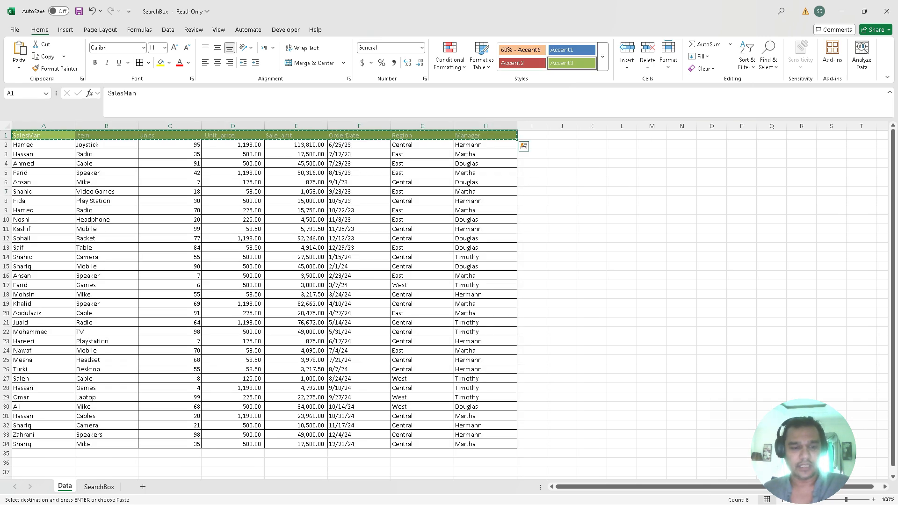
{"action": "left_click", "coordinate": [99, 487]}
{"action": "key", "text": "Escape"}
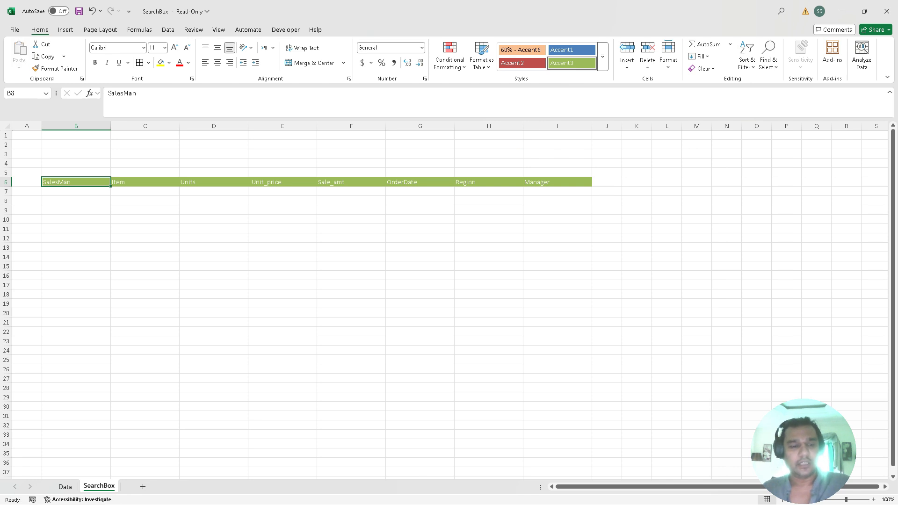
{"action": "left_click", "coordinate": [145, 285]}
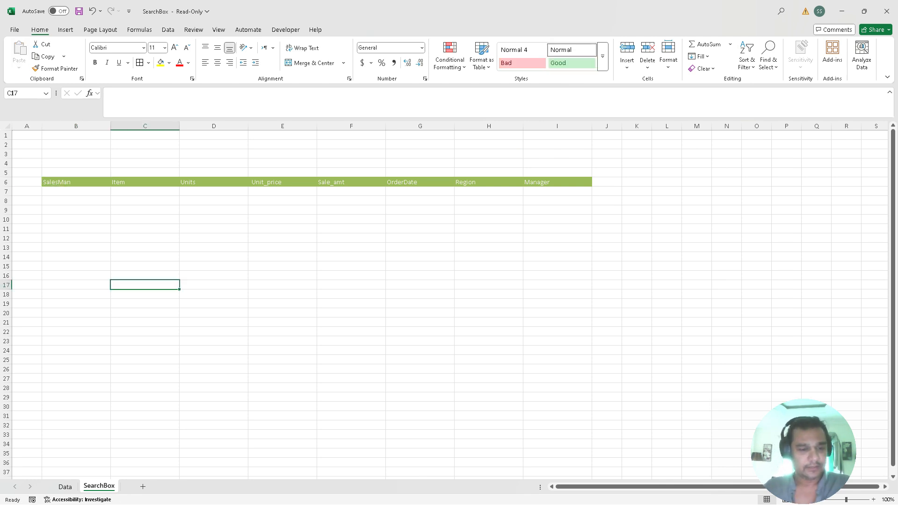
{"action": "left_click", "coordinate": [65, 487]}
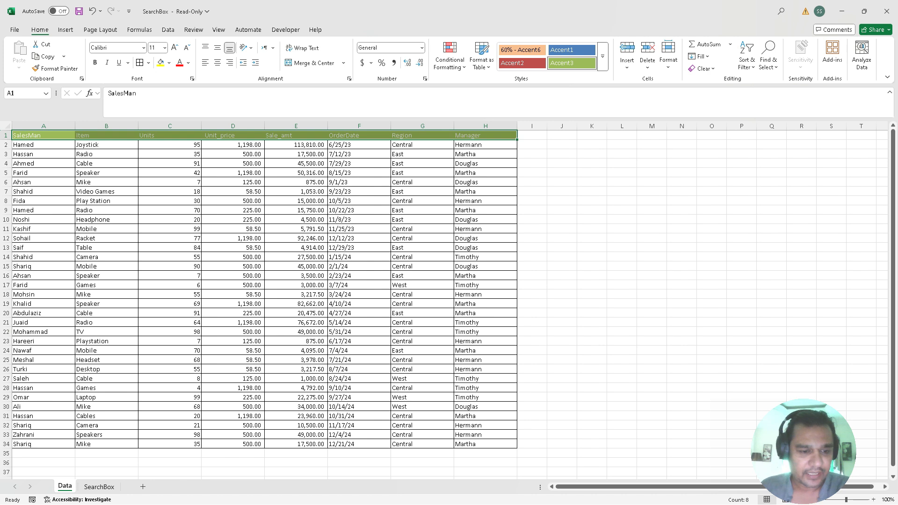
{"action": "left_click", "coordinate": [99, 486]}
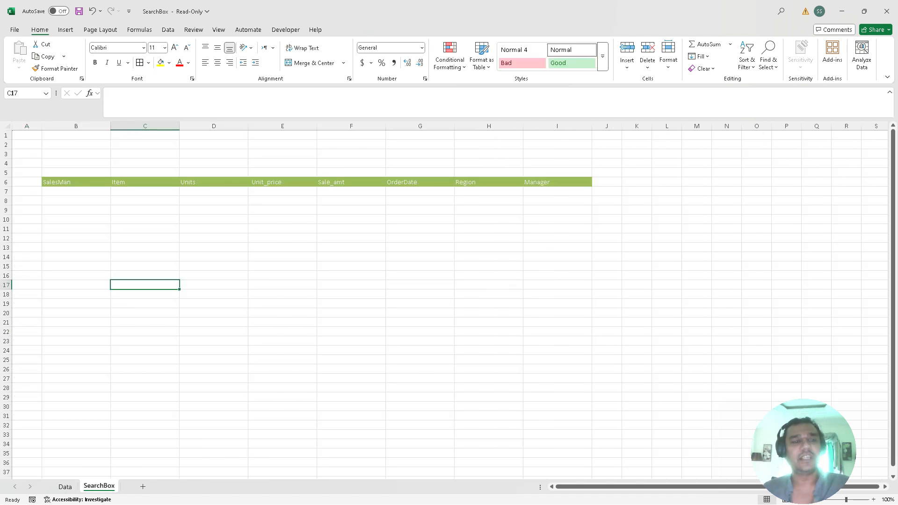
{"action": "left_click", "coordinate": [76, 192]}
{"action": "left_click", "coordinate": [145, 135]}
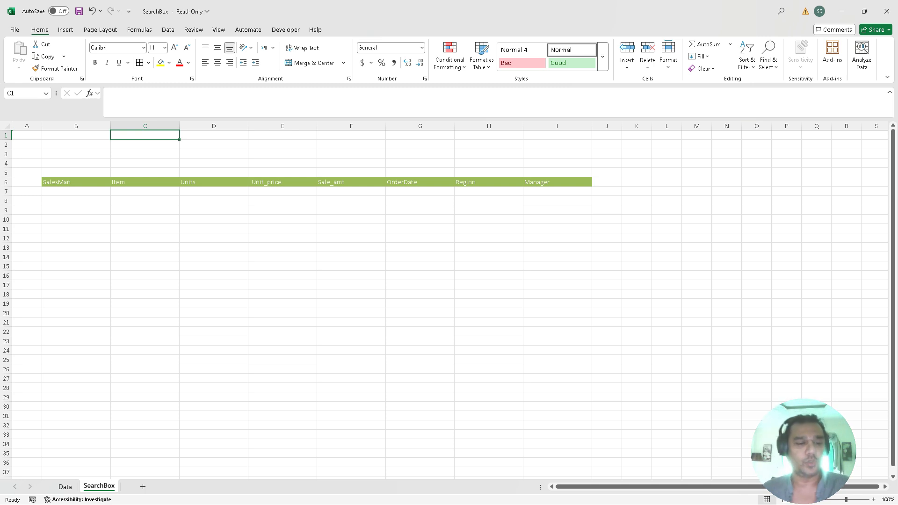
Convert the range A1:H34 on the Data sheet into a table with headers
{"action": "left_click", "coordinate": [65, 486]}
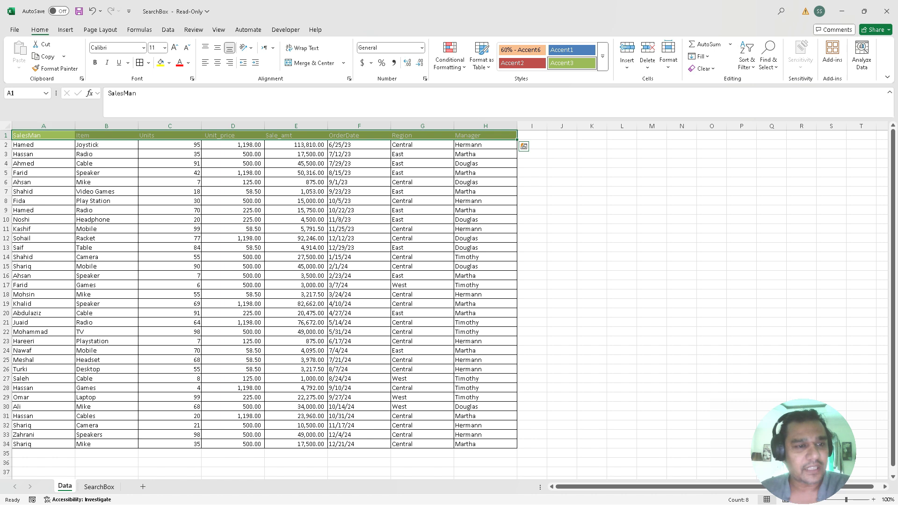
{"action": "left_click_drag", "start_coordinate": [43, 135], "coordinate": [485, 444]}
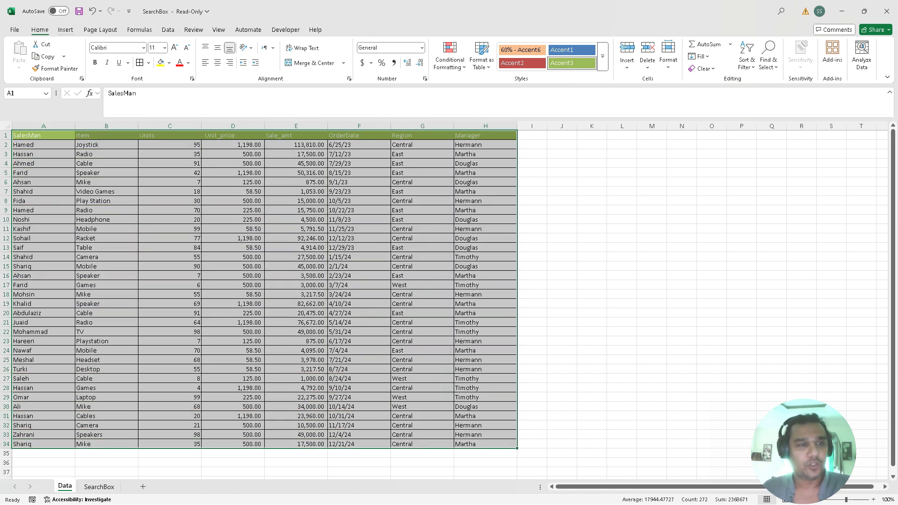
{"action": "left_click", "coordinate": [65, 29]}
{"action": "left_click", "coordinate": [89, 52]}
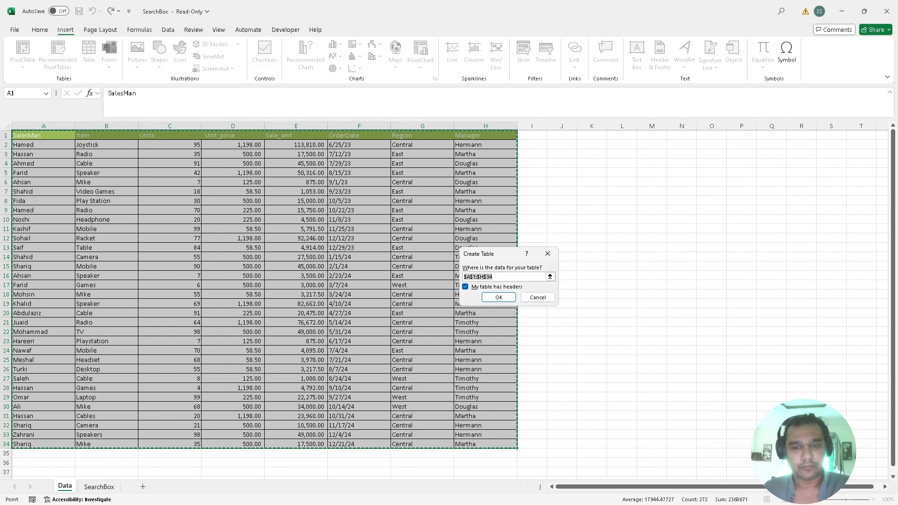
{"action": "left_click", "coordinate": [499, 298]}
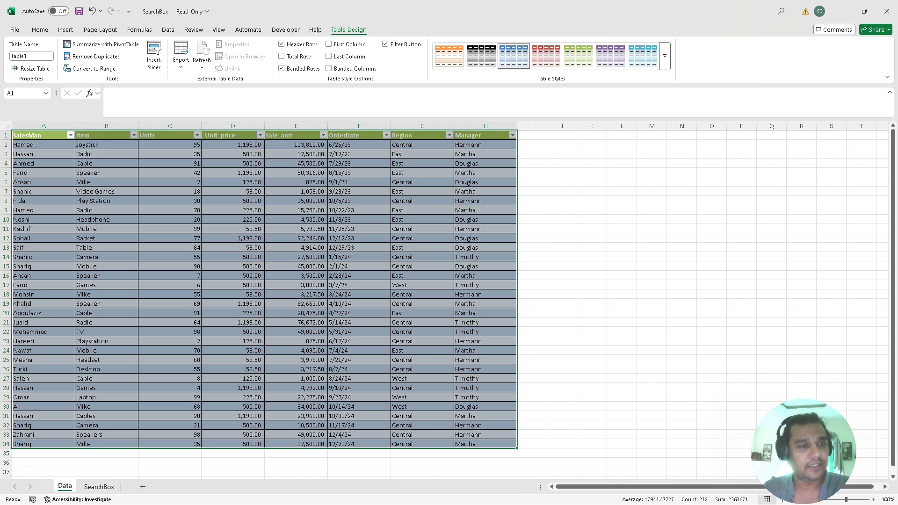
Rename the new table as Data
{"action": "left_click", "coordinate": [31, 56]}
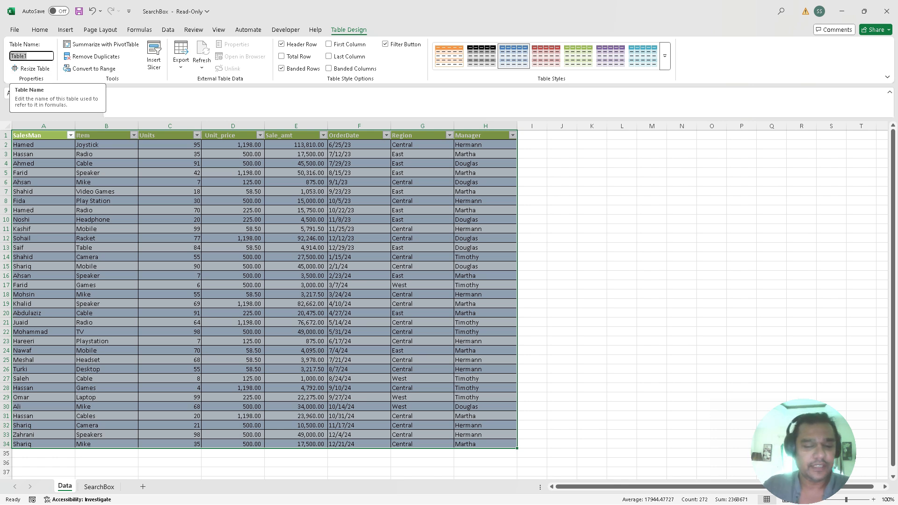
{"action": "type", "text": "Data"}
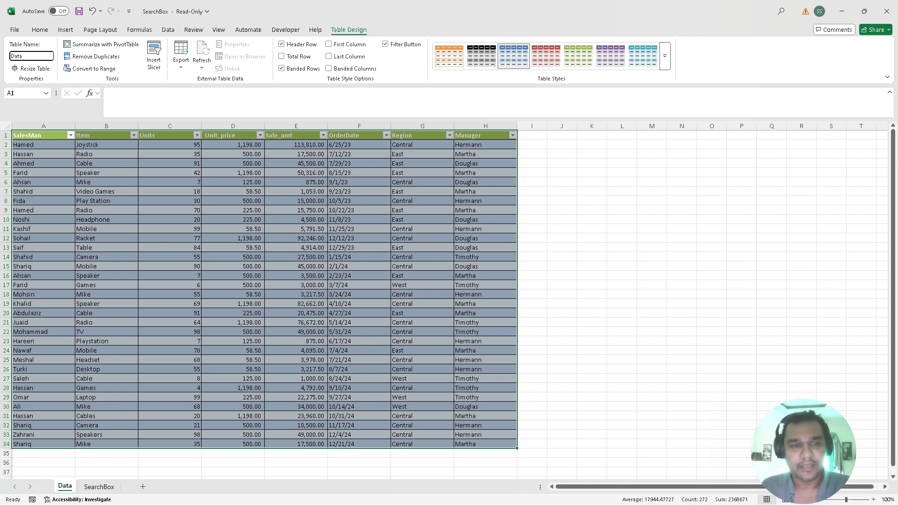
{"action": "left_click", "coordinate": [562, 276]}
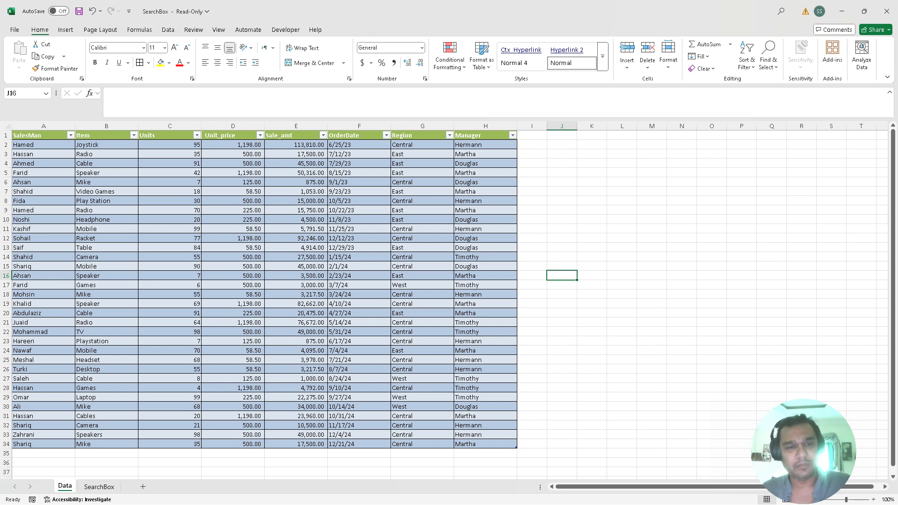
Review the SearchBox sheet's yellow cell C1, the results area starting at B7 and the column headers in row 6
{"action": "key", "text": "ctrl+Home"}
{"action": "key", "text": "ctrl+Page_Down"}
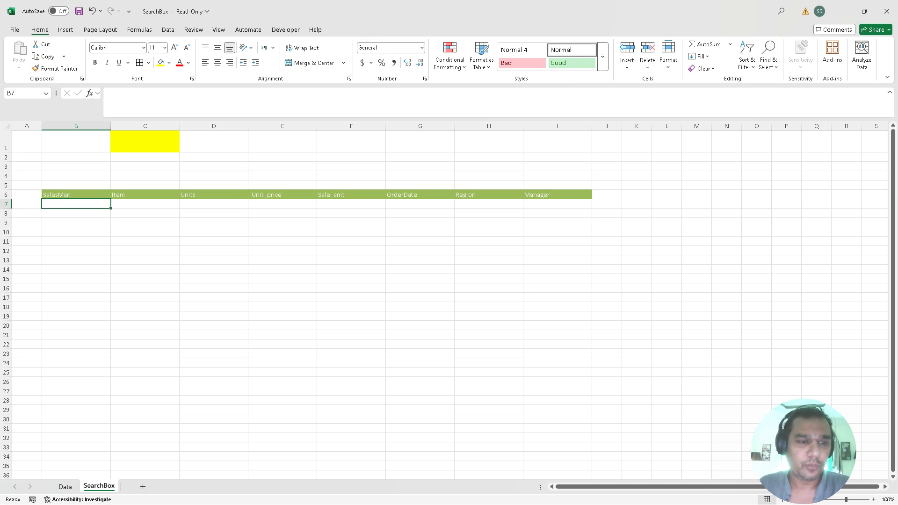
{"action": "mouse_move", "coordinate": [75, 204]}
{"action": "left_mouse_down"}
{"action": "mouse_move", "coordinate": [365, 271]}
{"action": "mouse_move", "coordinate": [571, 393]}
{"action": "mouse_move", "coordinate": [571, 440]}
{"action": "mouse_move", "coordinate": [375, 290]}
{"action": "mouse_move", "coordinate": [75, 204]}
{"action": "left_mouse_up"}
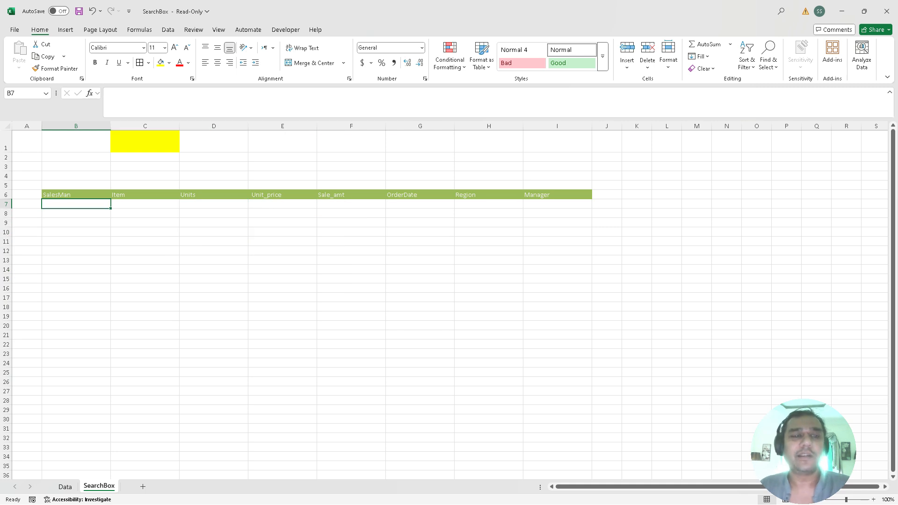
{"action": "left_click", "coordinate": [145, 141]}
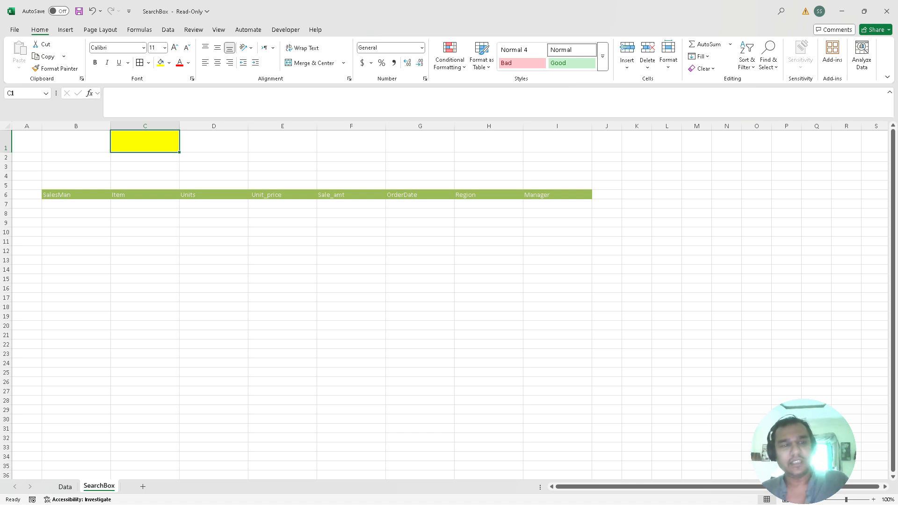
{"action": "left_click_drag", "start_coordinate": [76, 204], "coordinate": [558, 242]}
{"action": "left_click", "coordinate": [75, 204]}
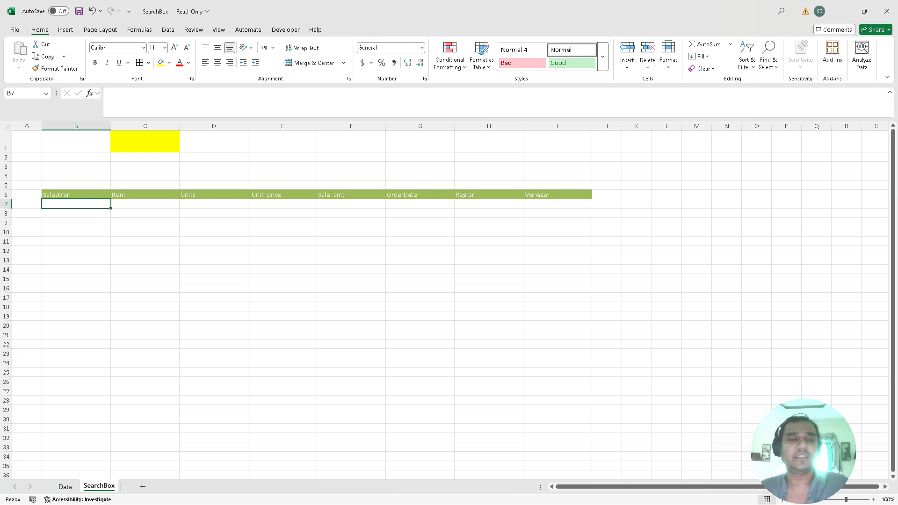
{"action": "left_click", "coordinate": [145, 194]}
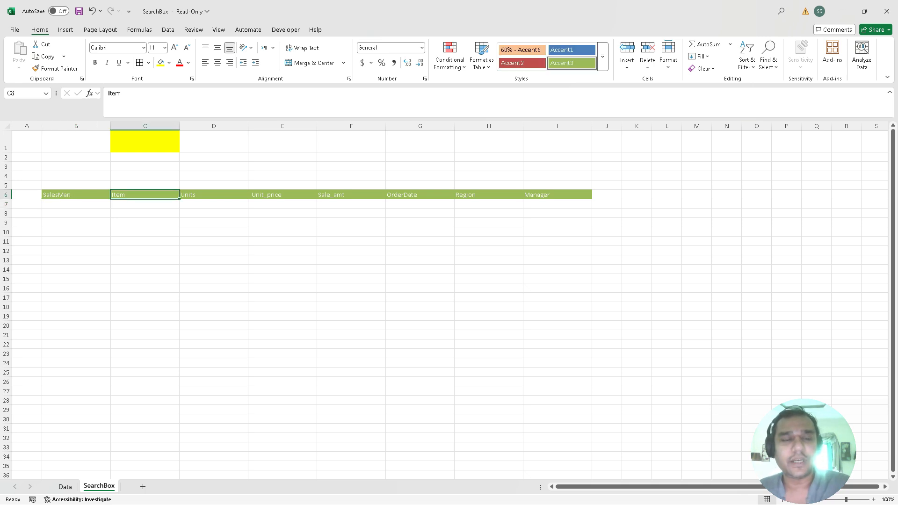
{"action": "left_click", "coordinate": [214, 195]}
{"action": "left_click", "coordinate": [283, 194]}
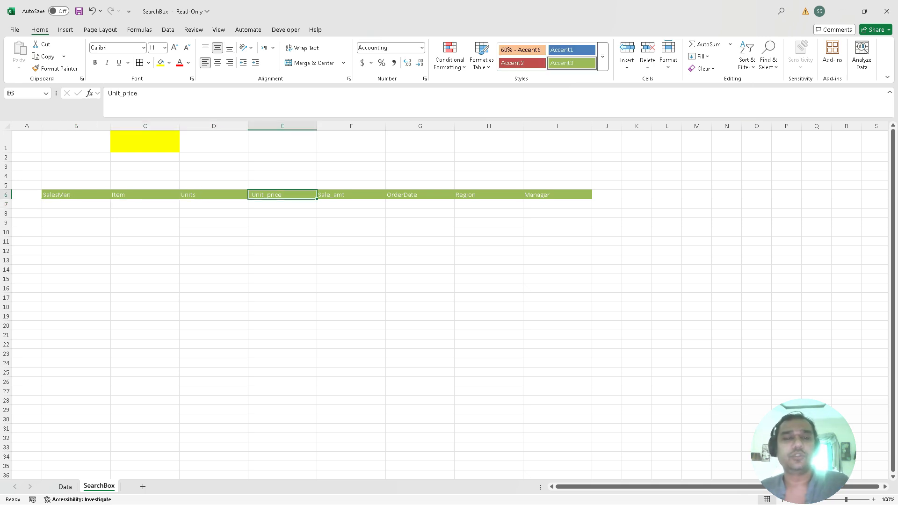
Start a FILTER formula in cell B7 of the SearchBox sheet, using the whole Data table as its array
{"action": "left_click", "coordinate": [76, 194]}
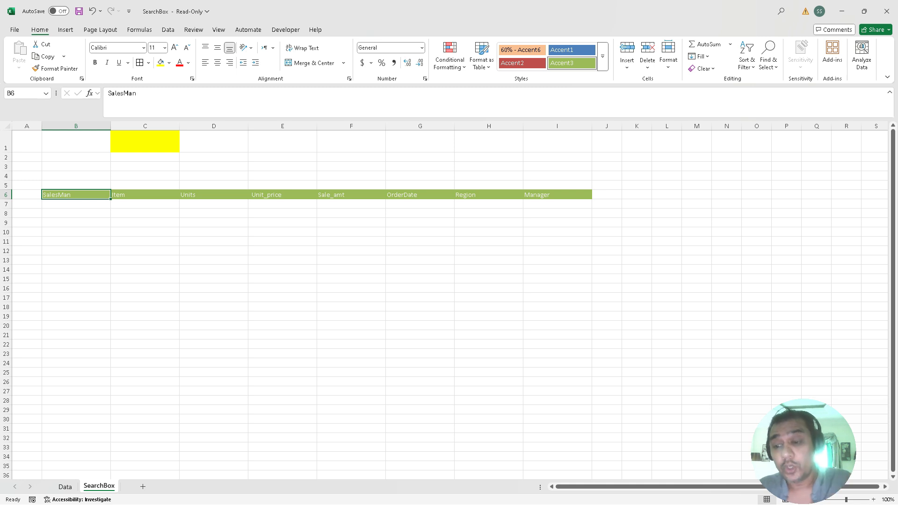
{"action": "left_click", "coordinate": [75, 204]}
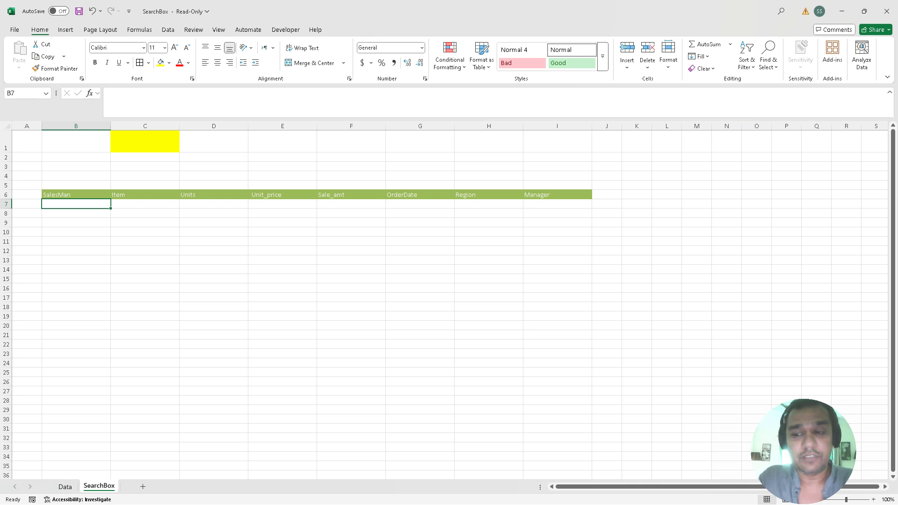
{"action": "type", "text": "=fil"}
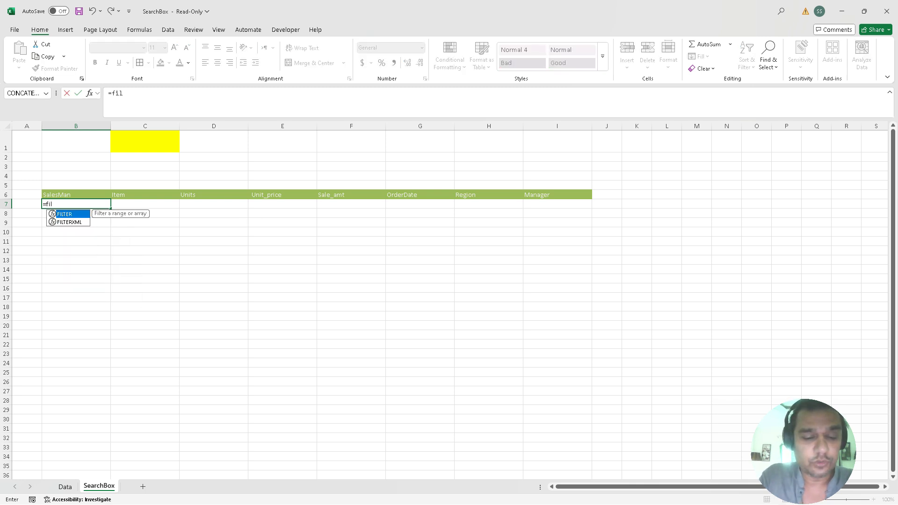
{"action": "type", "text": "ter("}
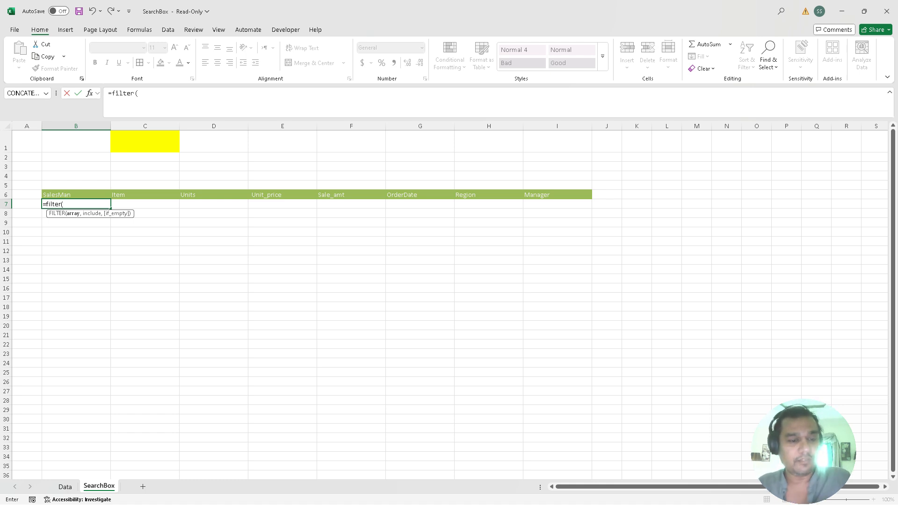
{"action": "left_click", "coordinate": [65, 487]}
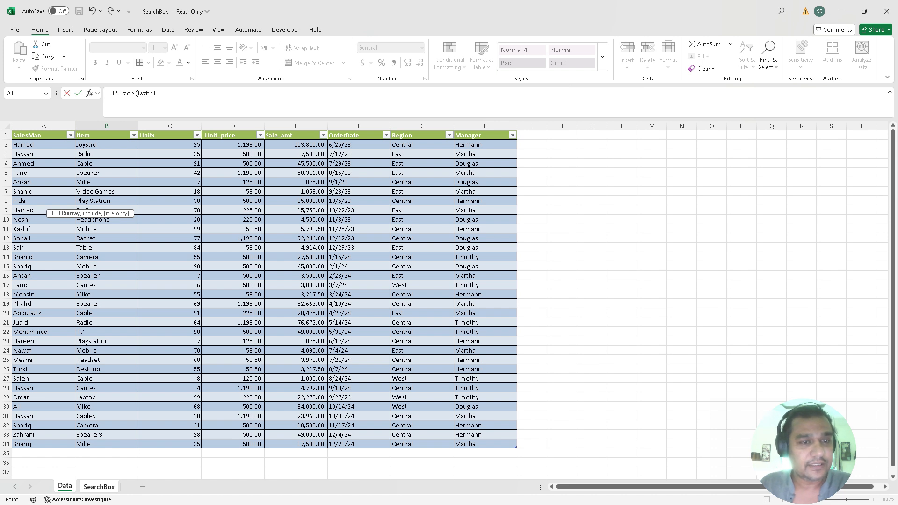
{"action": "left_click_drag", "start_coordinate": [28, 145], "coordinate": [515, 445]}
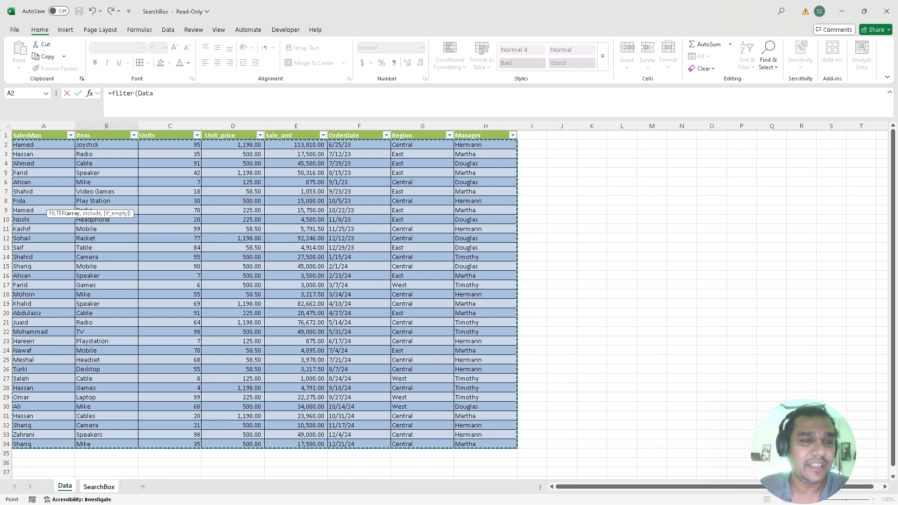
{"action": "left_click", "coordinate": [161, 94]}
{"action": "type", "text": ","}
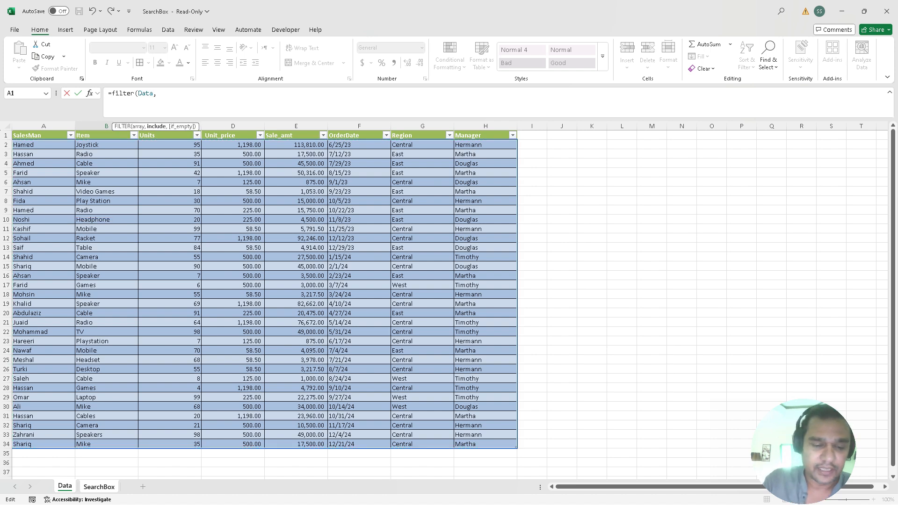
Add the include condition Data[SalesMan]=SearchBox!C1 to the FILTER formula, referencing the yellow search cell
{"action": "type", "text": "Data"}
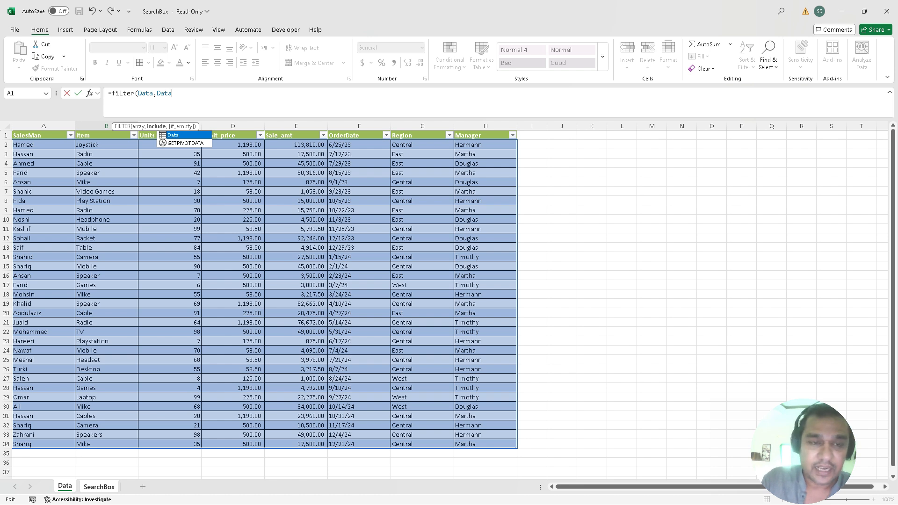
{"action": "type", "text": "[Sales"}
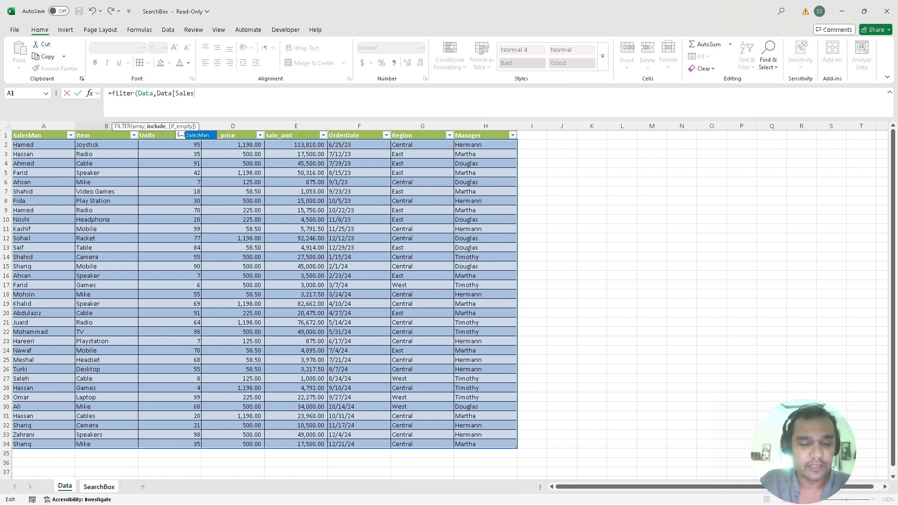
{"action": "type", "text": "Man"}
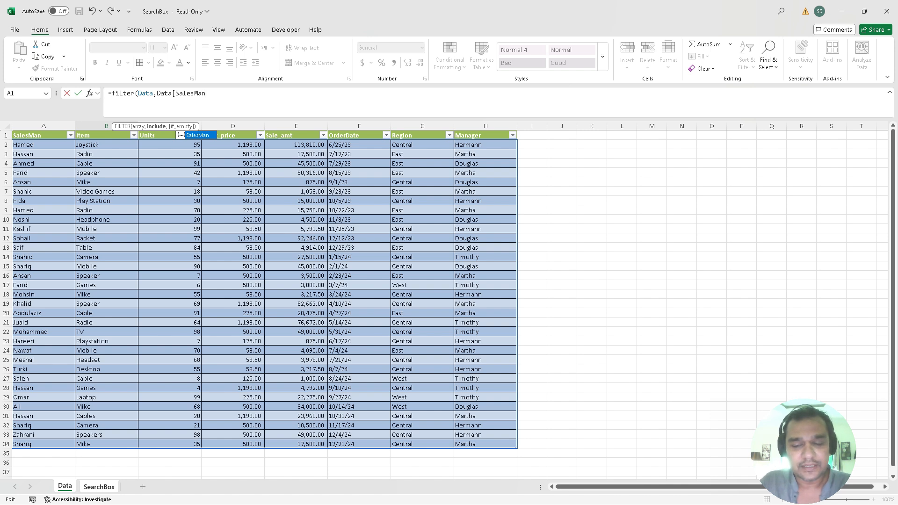
{"action": "type", "text": "]"}
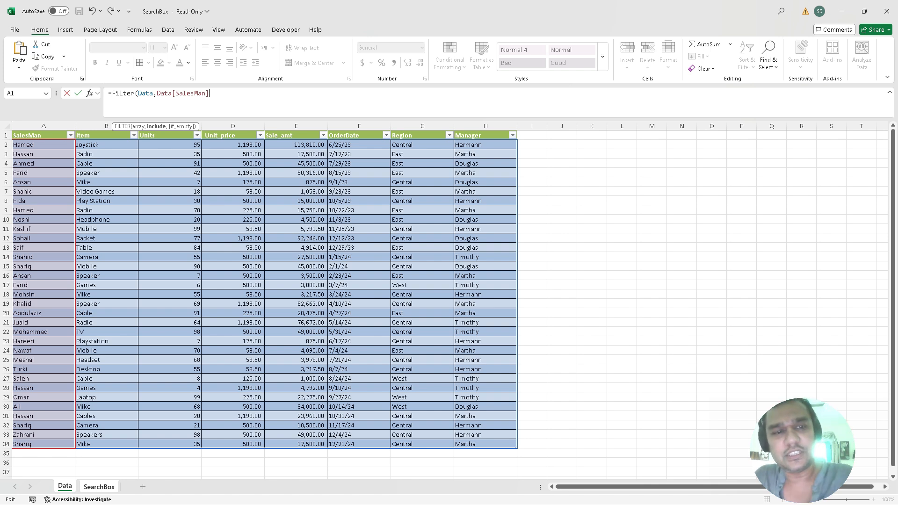
{"action": "type", "text": "=Search"}
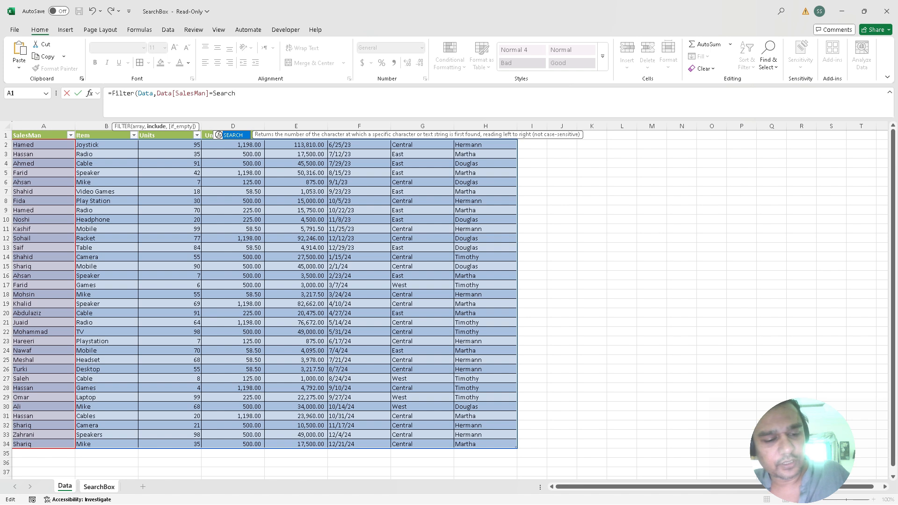
{"action": "type", "text": "!"}
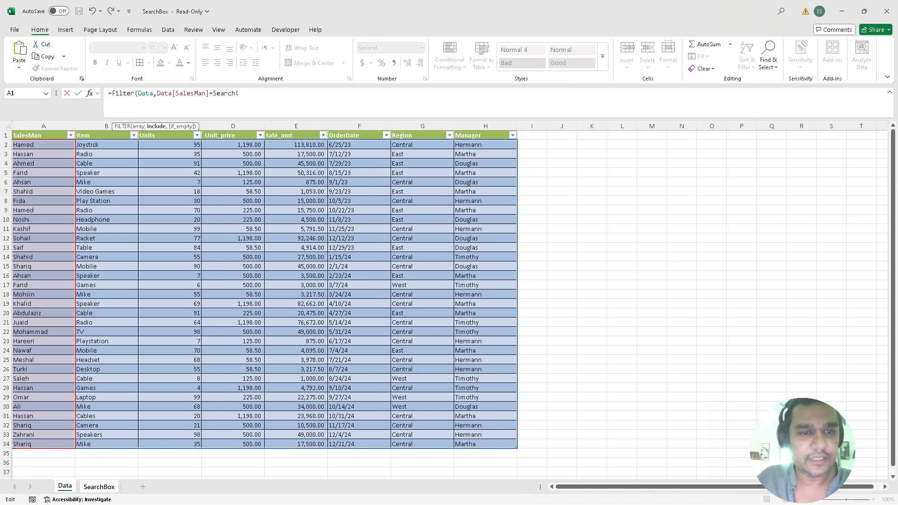
{"action": "key", "text": "Return"}
{"action": "key", "text": "Return"}
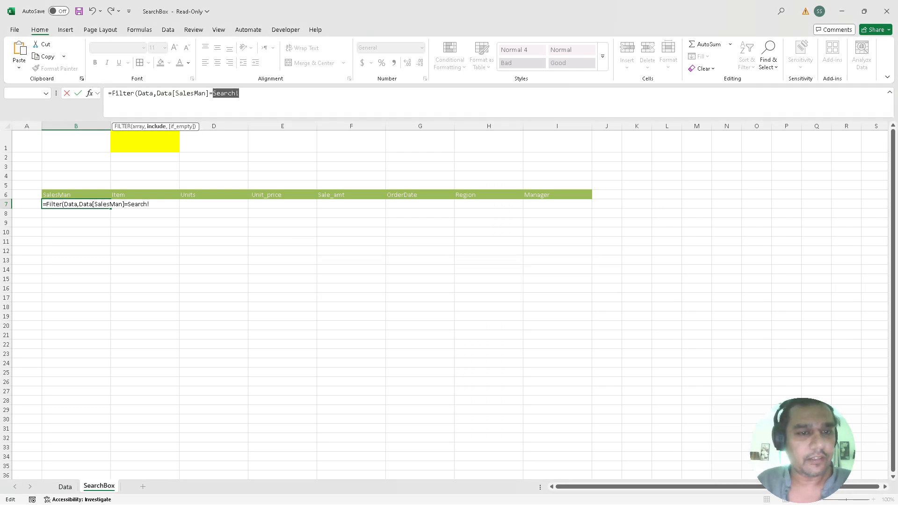
{"action": "left_click", "coordinate": [145, 142]}
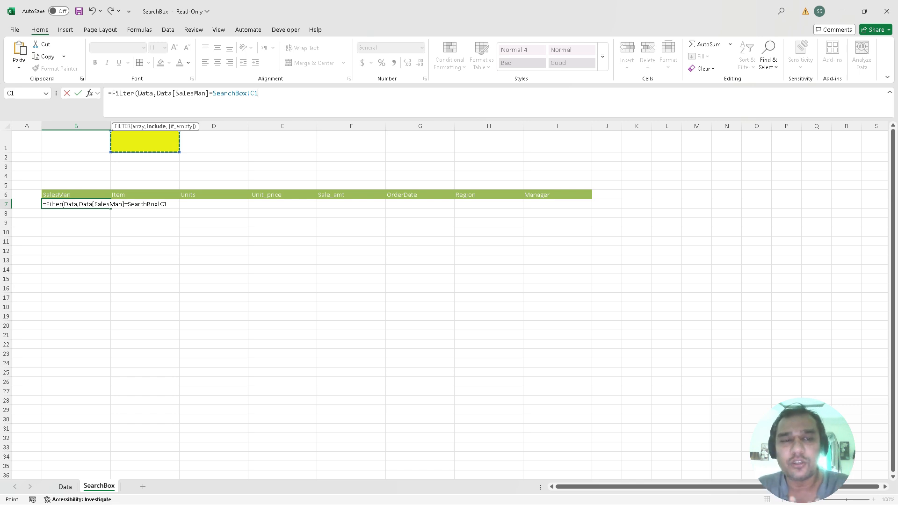
Set the FILTER formula's if_empty argument to "Record Doesnot Match" and complete the formula in B7
{"action": "type", "text": ",\""}
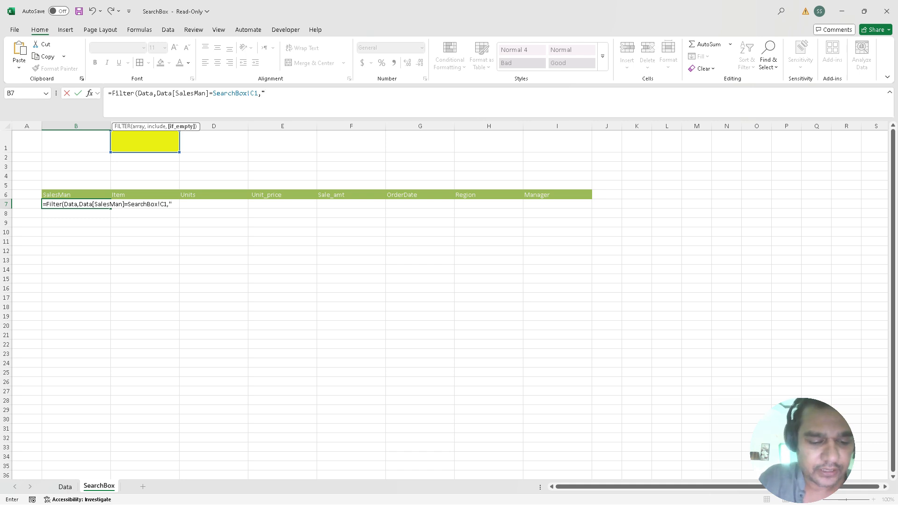
{"action": "type", "text": "Rec"}
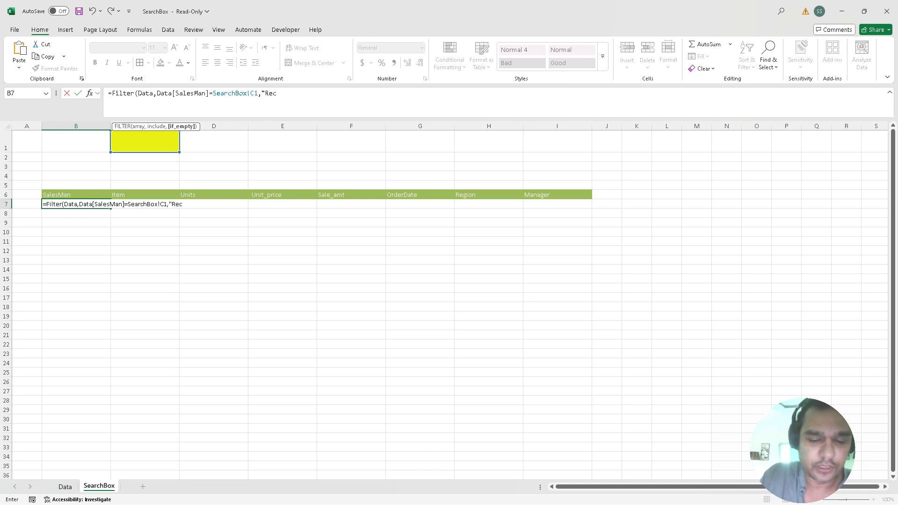
{"action": "type", "text": "ord Dos"}
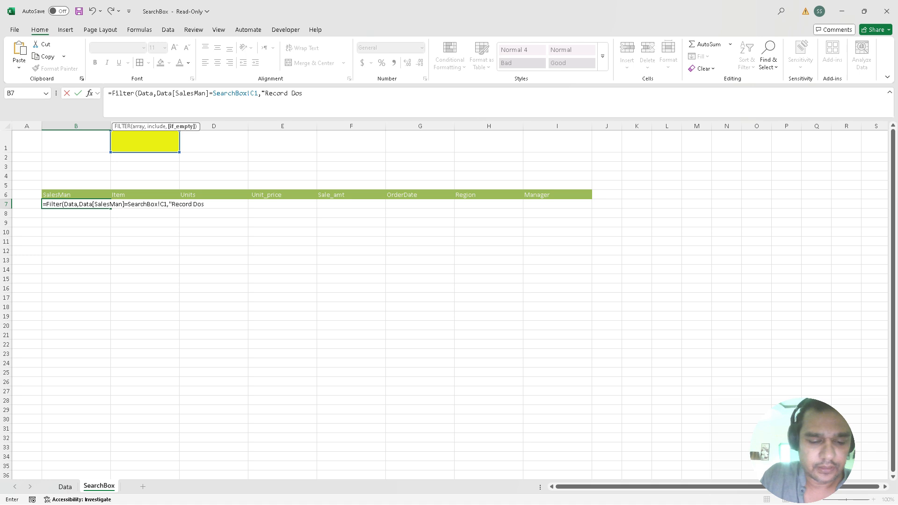
{"action": "type", "text": "snot Ma"}
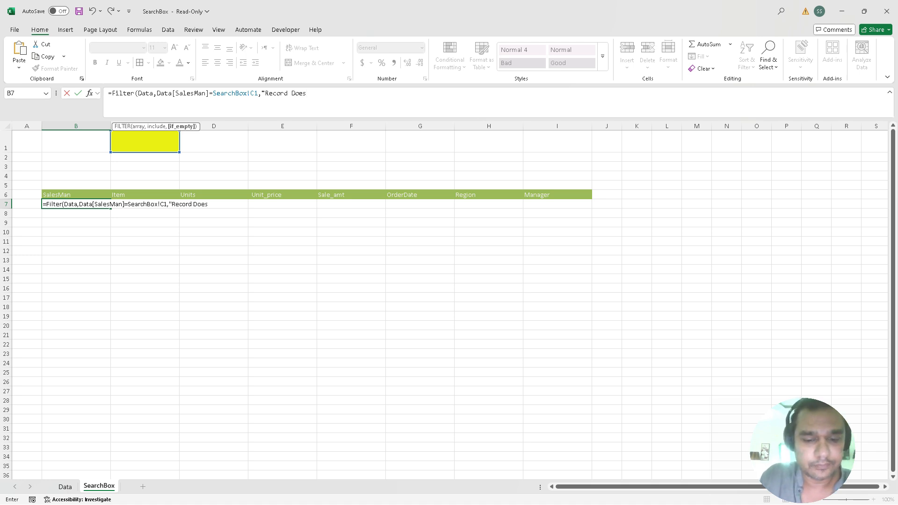
{"action": "type", "text": "tch\""}
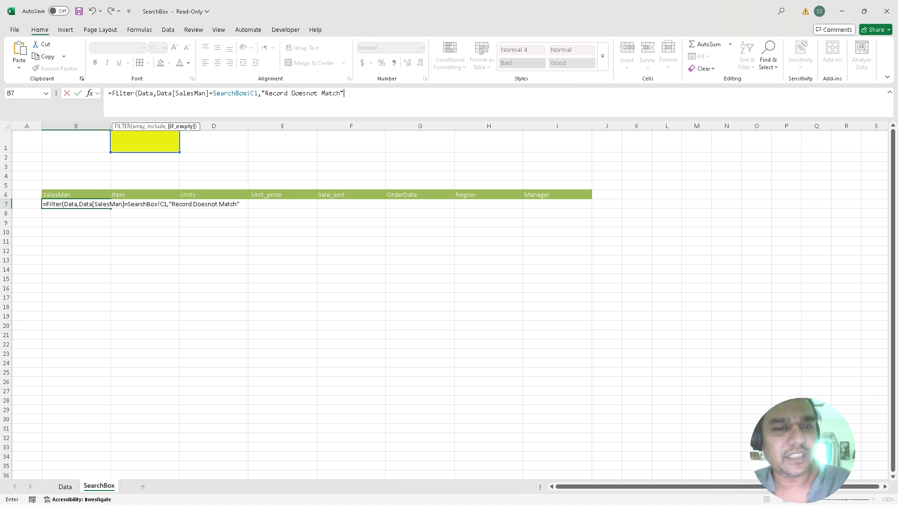
{"action": "left_click_drag", "start_coordinate": [258, 93], "coordinate": [345, 93]}
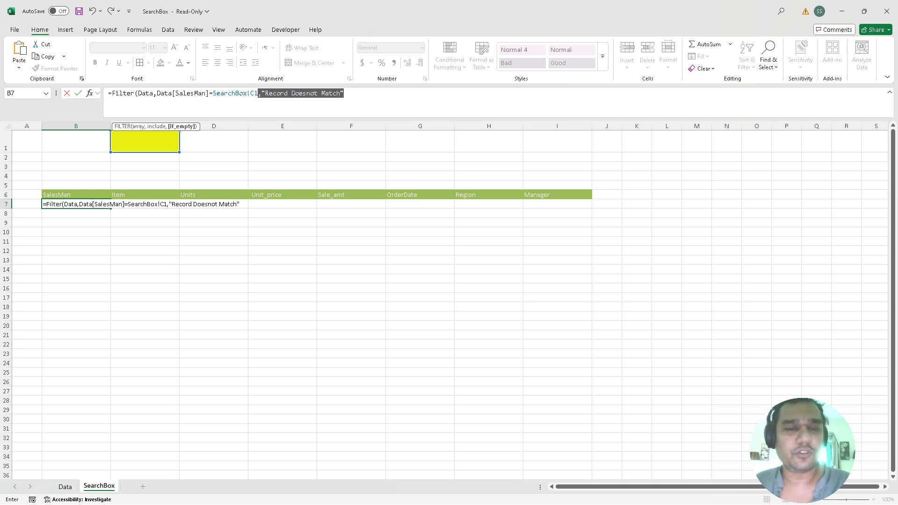
{"action": "left_click_drag", "start_coordinate": [344, 93], "coordinate": [329, 93]}
{"action": "left_click", "coordinate": [345, 93]}
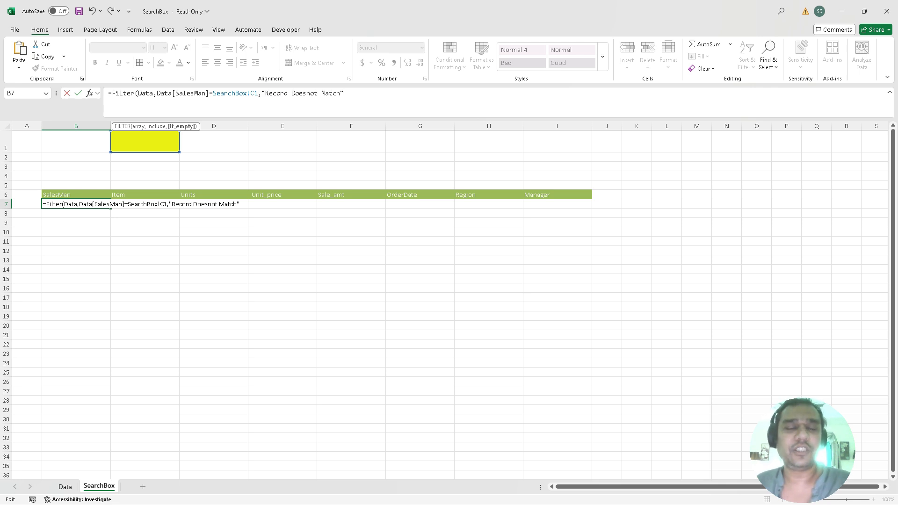
{"action": "key", "text": "Return"}
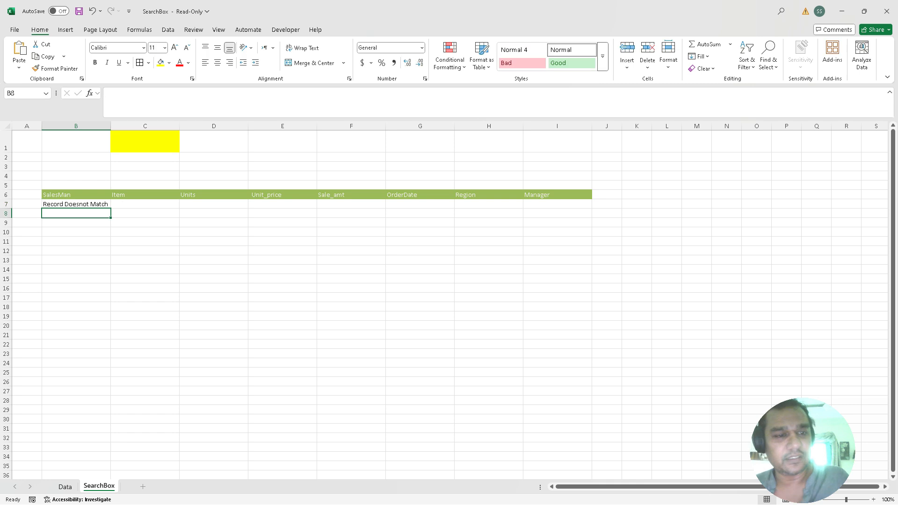
Review the FILTER formula in B7, its search cell C1 and its SalesMan column reference
{"action": "left_click", "coordinate": [76, 205]}
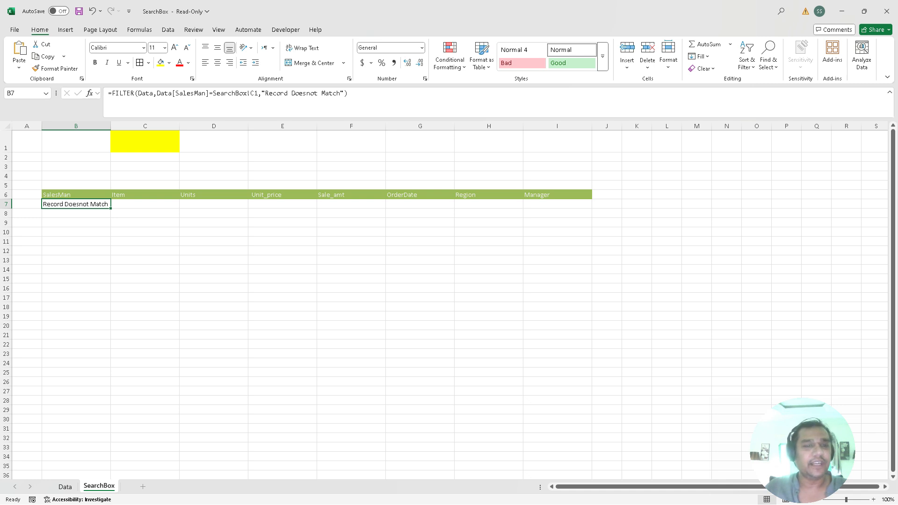
{"action": "left_click", "coordinate": [145, 141]}
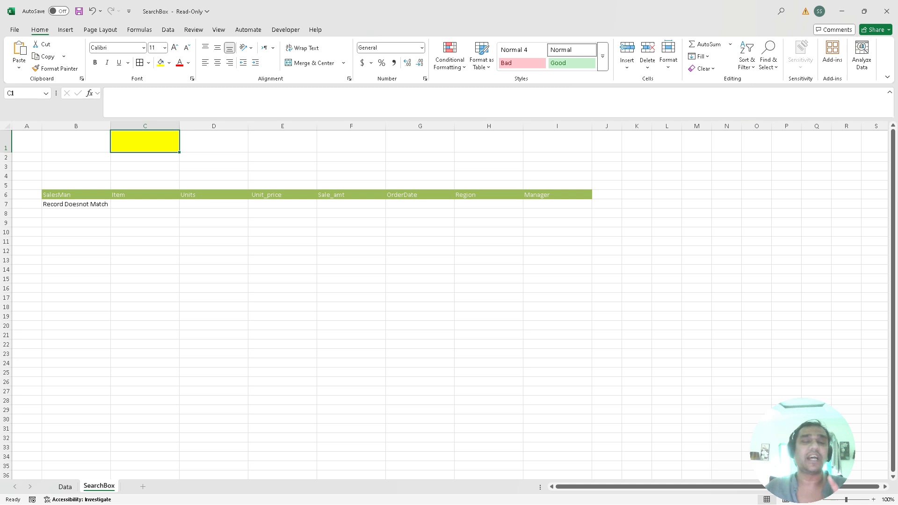
{"action": "double_click", "coordinate": [92, 204]}
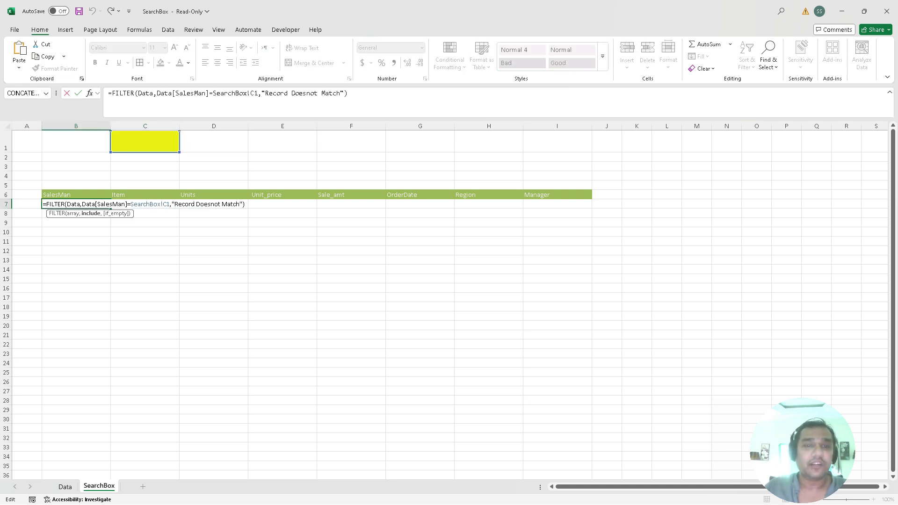
{"action": "double_click", "coordinate": [190, 93]}
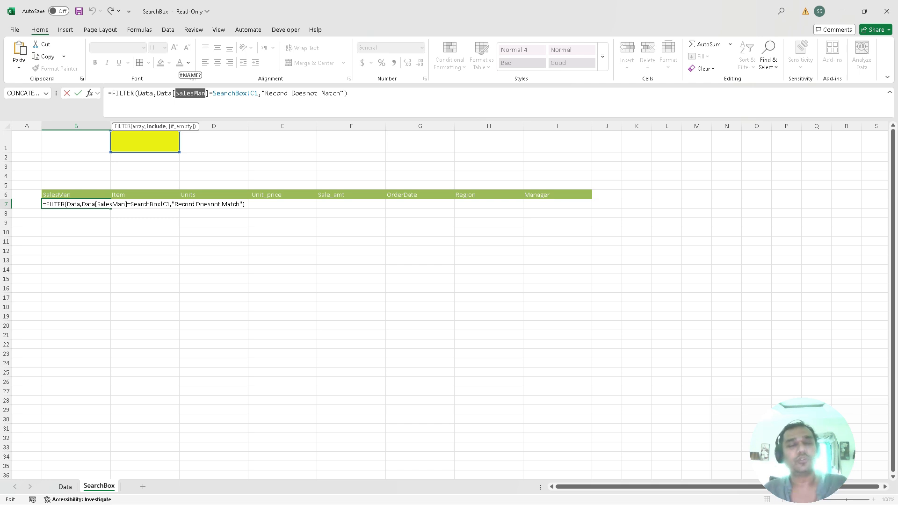
{"action": "left_click", "coordinate": [214, 157]}
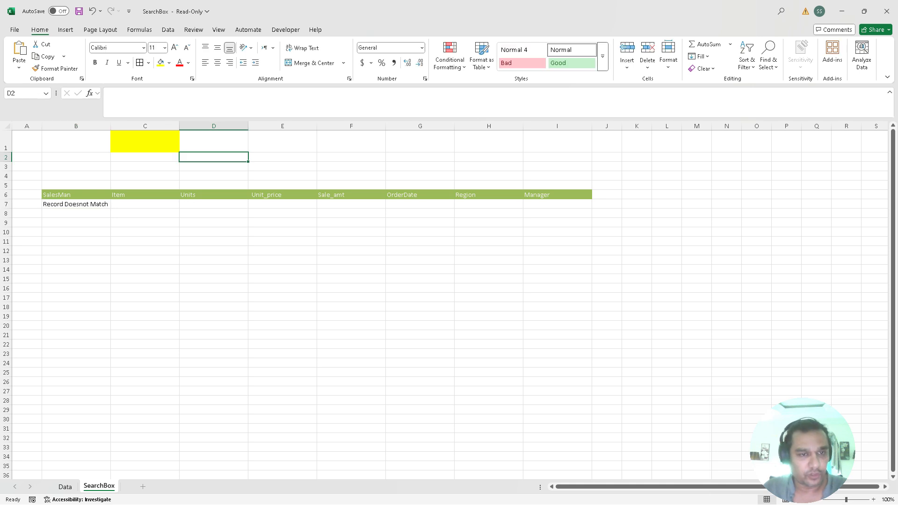
Test the search box by entering a salesman's name in C1 and inspect the records returned below the headers
{"action": "left_click", "coordinate": [145, 141]}
{"action": "type", "text": "Shariq"}
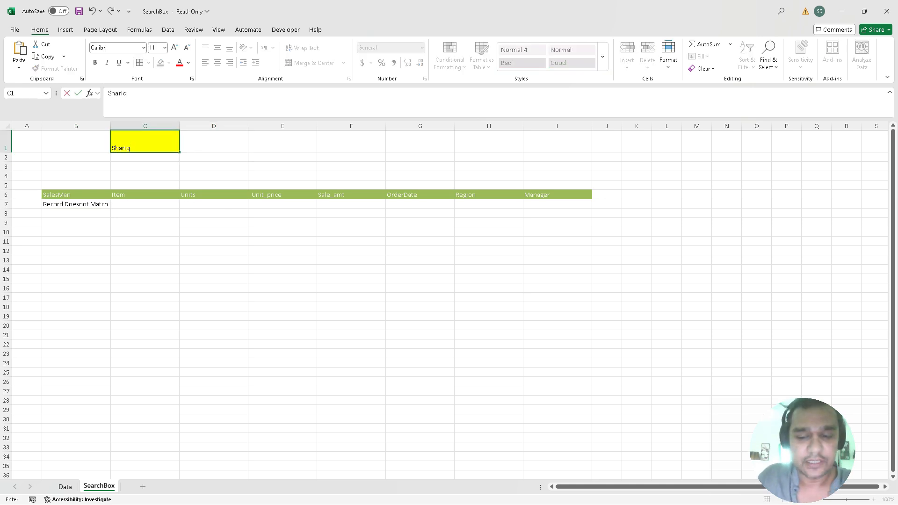
{"action": "key", "text": "Return"}
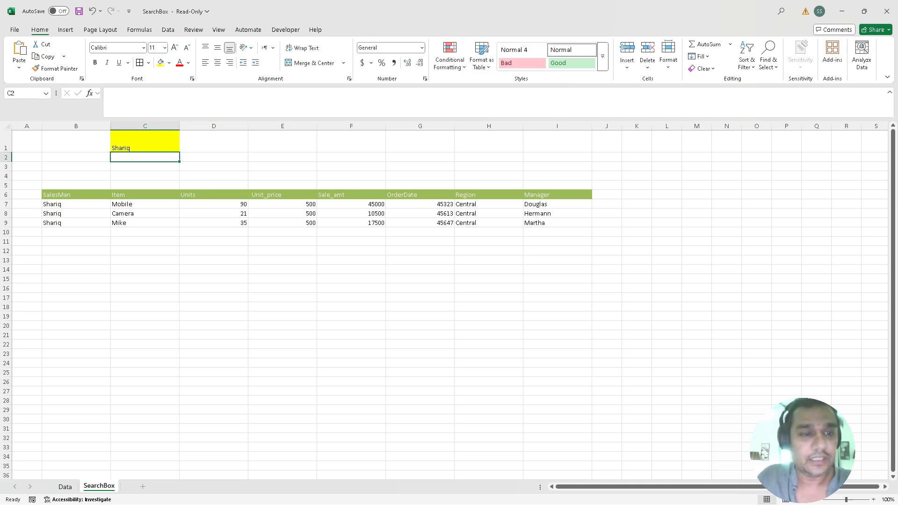
{"action": "left_click_drag", "start_coordinate": [75, 205], "coordinate": [557, 223]}
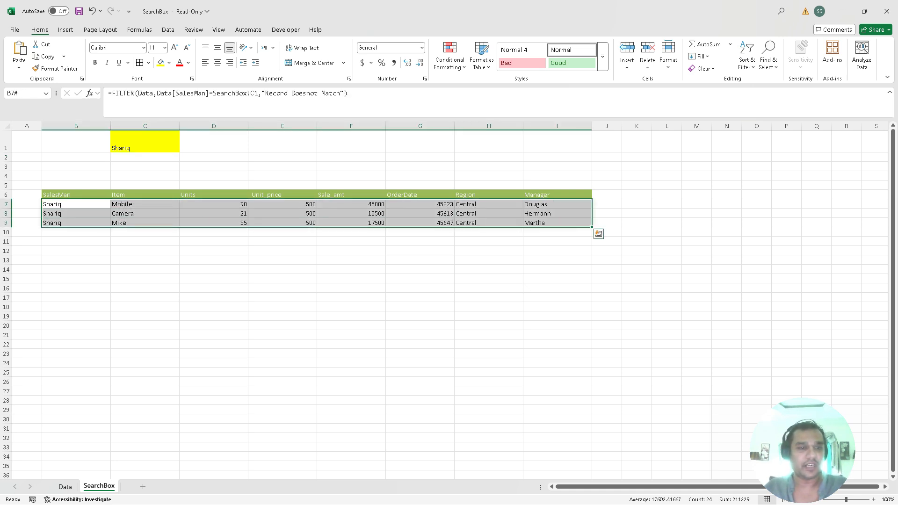
Replace the search term in C1 with a different salesman's name and check the result in B7
{"action": "left_click", "coordinate": [145, 141]}
{"action": "type", "text": "Kashif"}
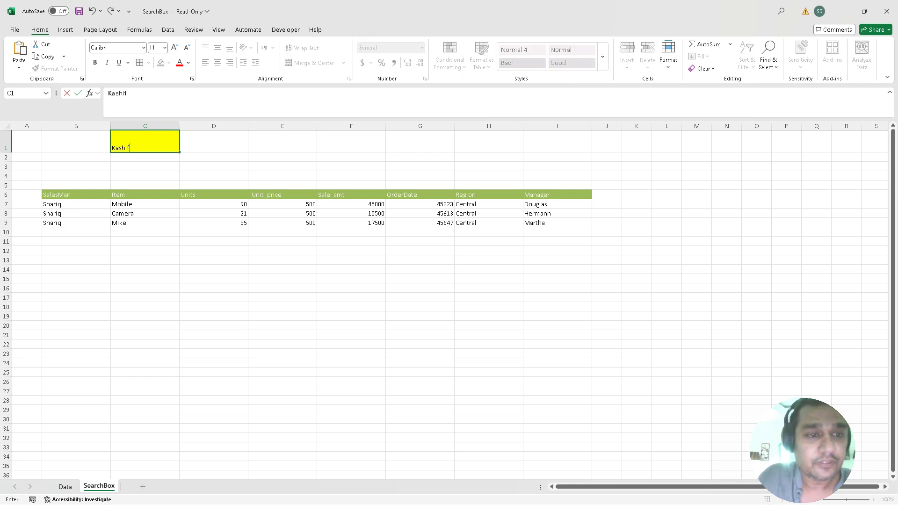
{"action": "key", "text": "Return"}
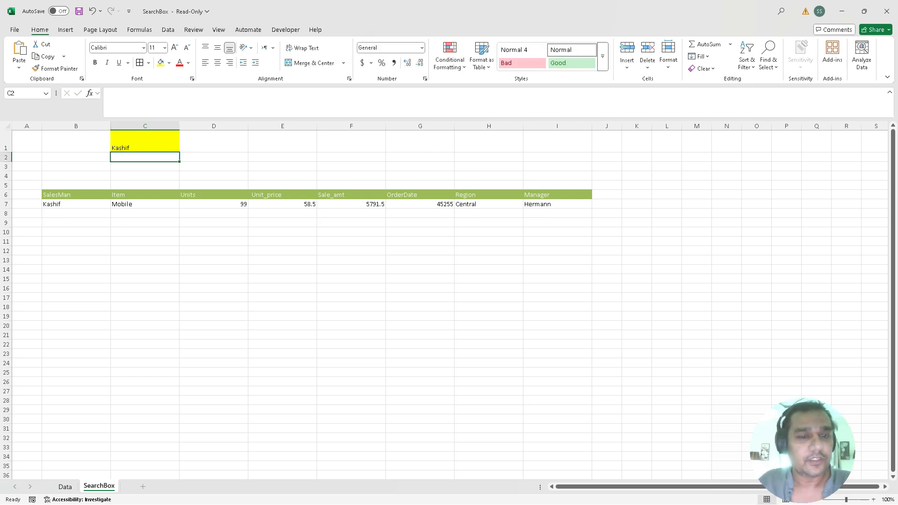
{"action": "left_click", "coordinate": [145, 141]}
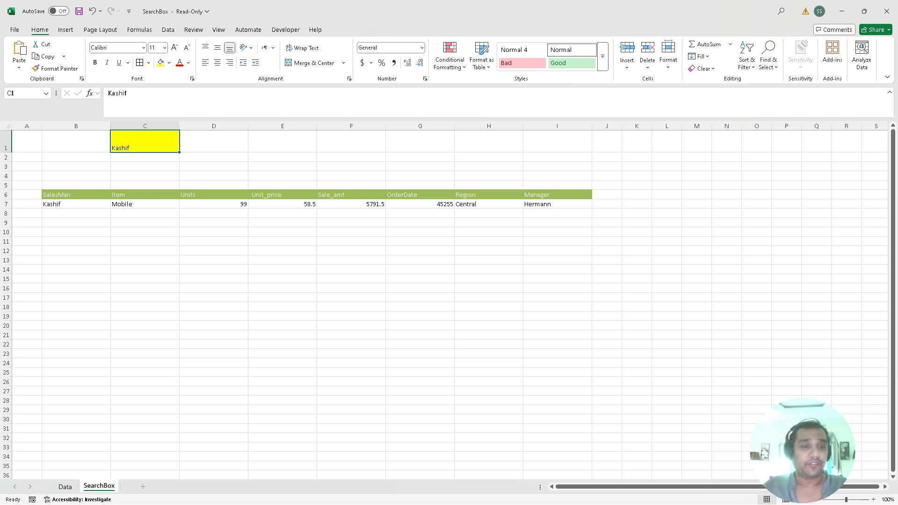
{"action": "left_click", "coordinate": [76, 205]}
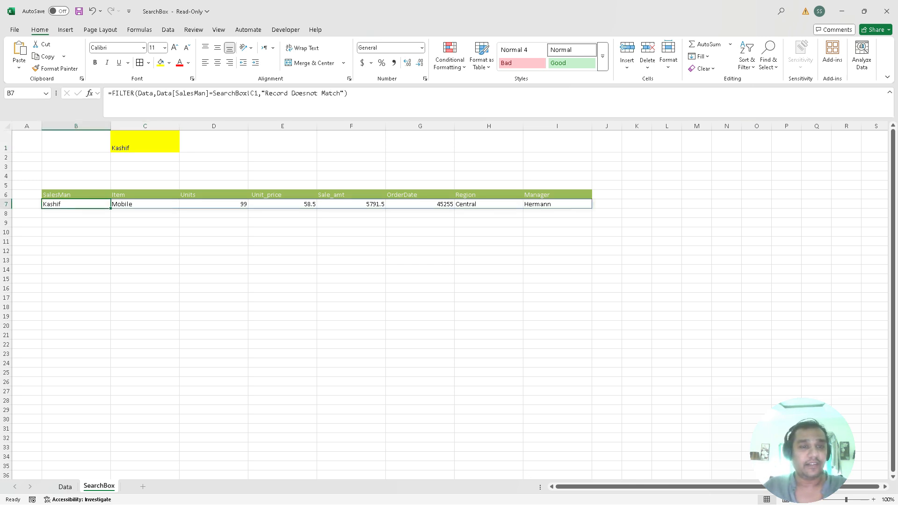
Try to replace the SalesMan column reference in B7's FILTER formula with All, or with the Data sheet's header cells
{"action": "double_click", "coordinate": [190, 93]}
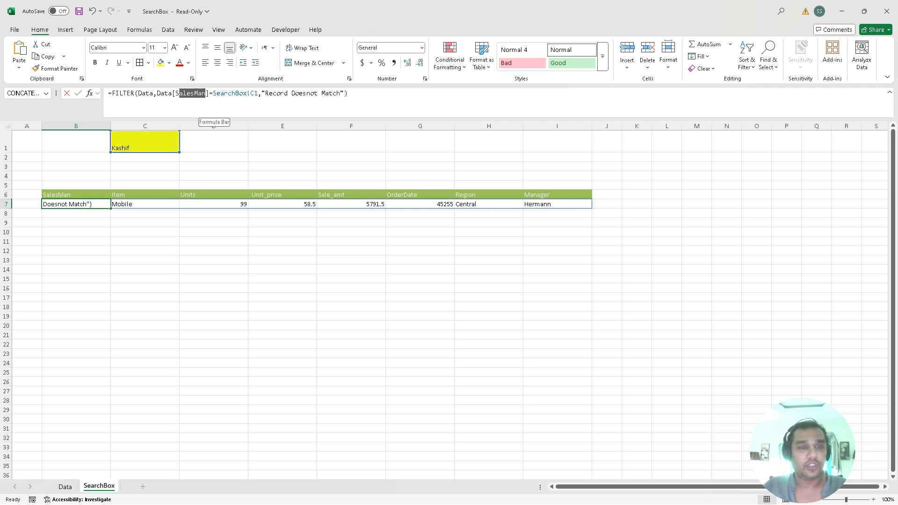
{"action": "type", "text": "All"}
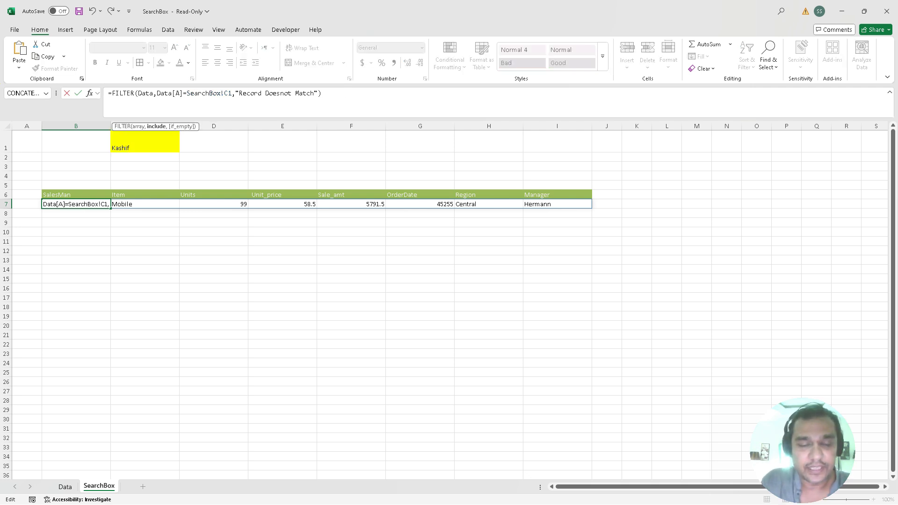
{"action": "key", "text": "Return"}
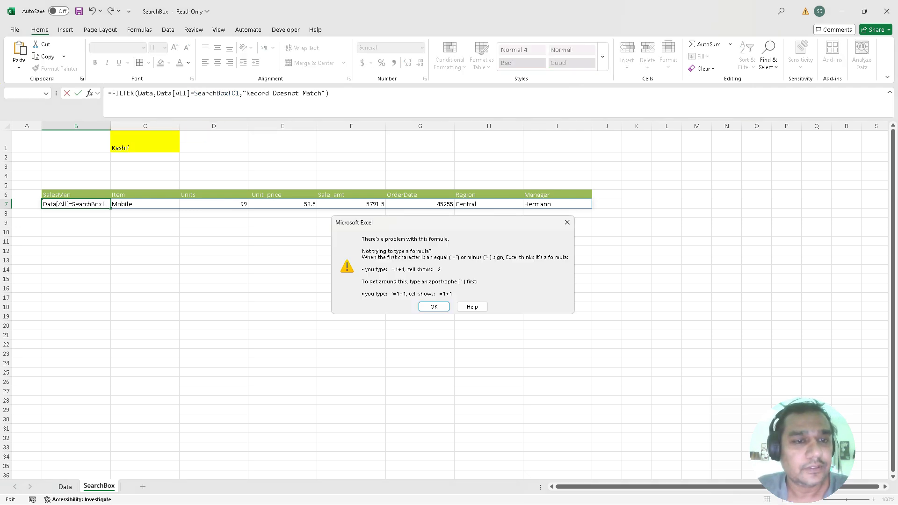
{"action": "key", "text": "Return"}
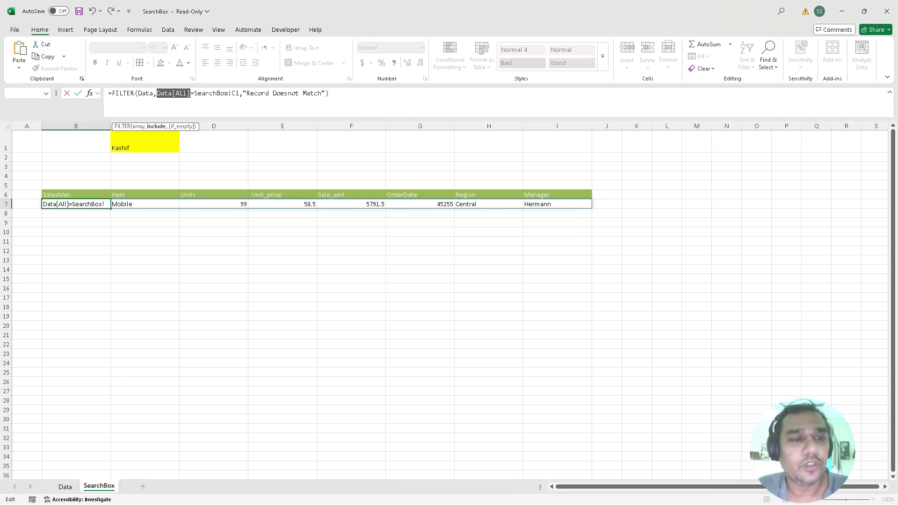
{"action": "key", "text": "ctrl+Page_Up"}
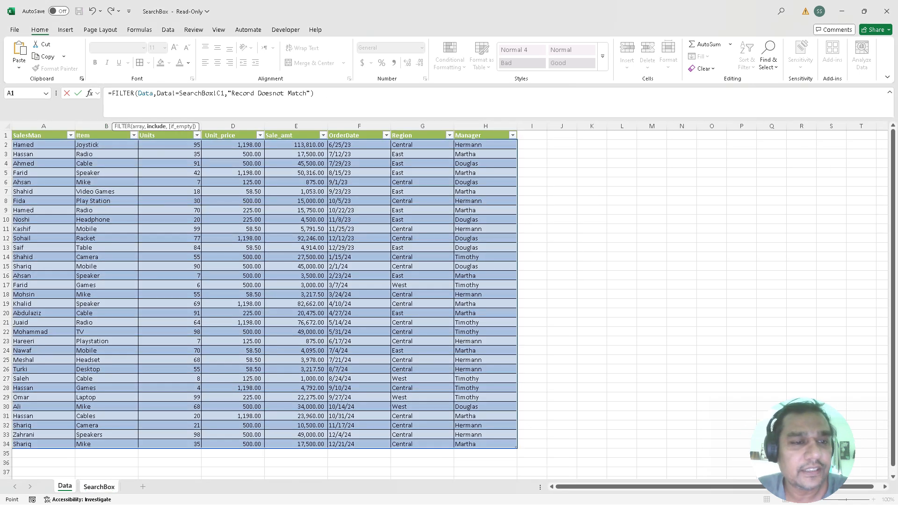
{"action": "left_click_drag", "start_coordinate": [43, 136], "coordinate": [423, 135]}
{"action": "left_click", "coordinate": [532, 145]}
{"action": "left_click", "coordinate": [37, 135]}
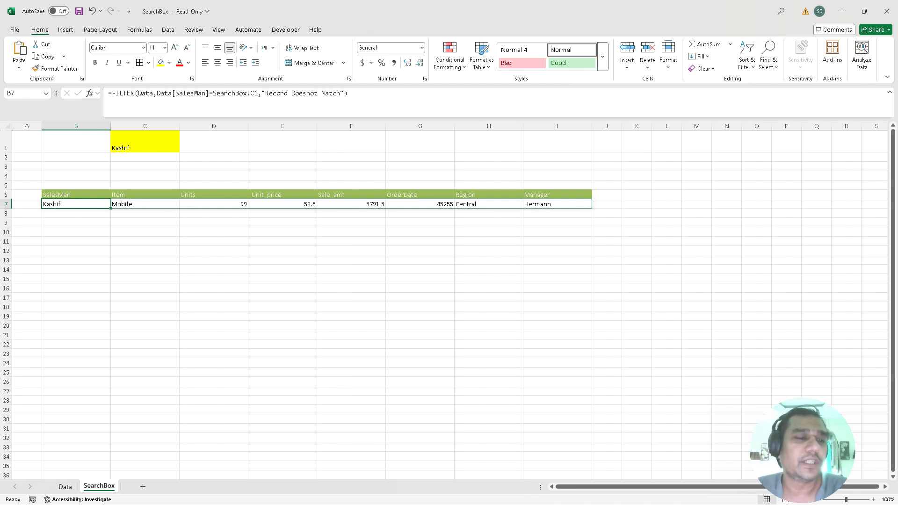
Search for the salesman listed in row 12 of the Data sheet by entering that name in C1
{"action": "left_click", "coordinate": [145, 142]}
{"action": "type", "text": "Sohail"}
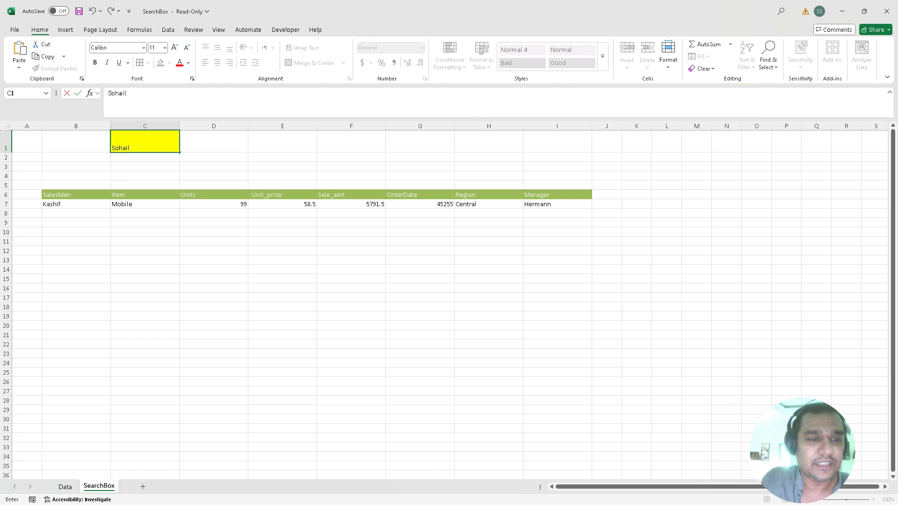
{"action": "key", "text": "Return"}
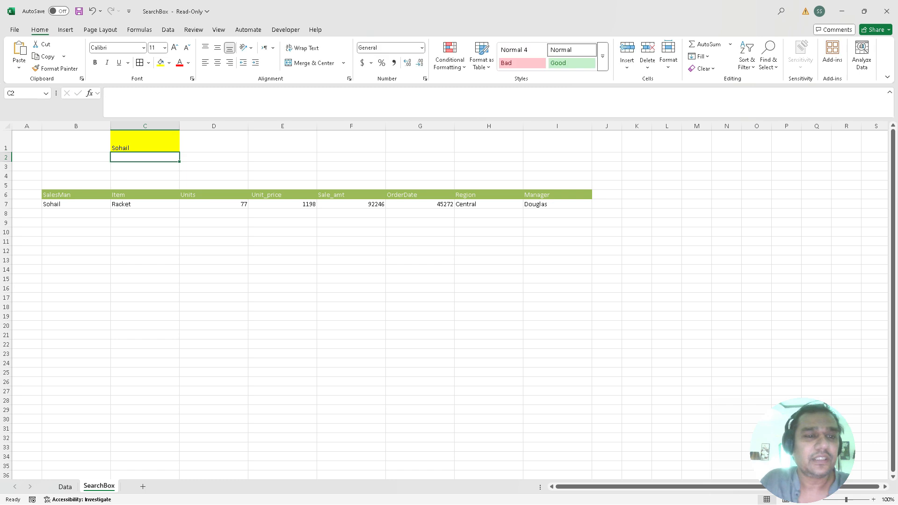
Replace the search term in C1 with the name of the salesman in the Data table's last row
{"action": "left_click", "coordinate": [145, 141]}
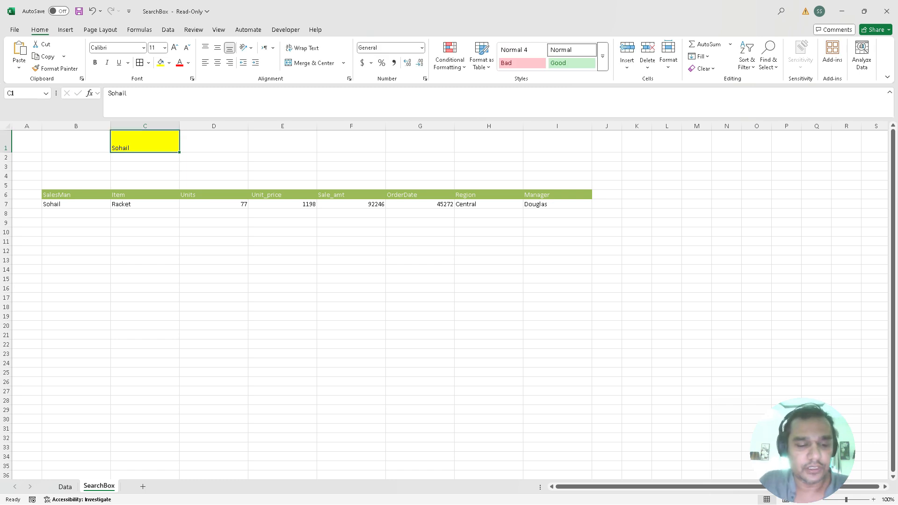
{"action": "type", "text": "Shar"}
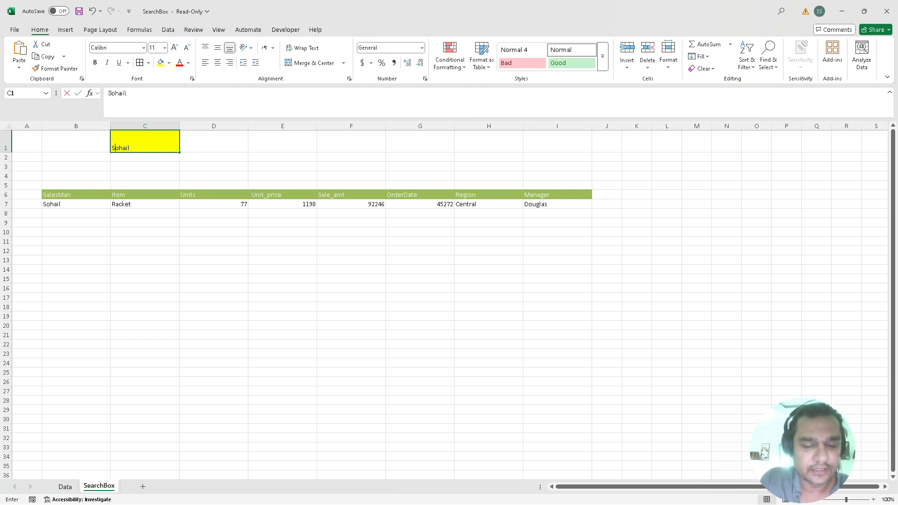
{"action": "type", "text": "iq"}
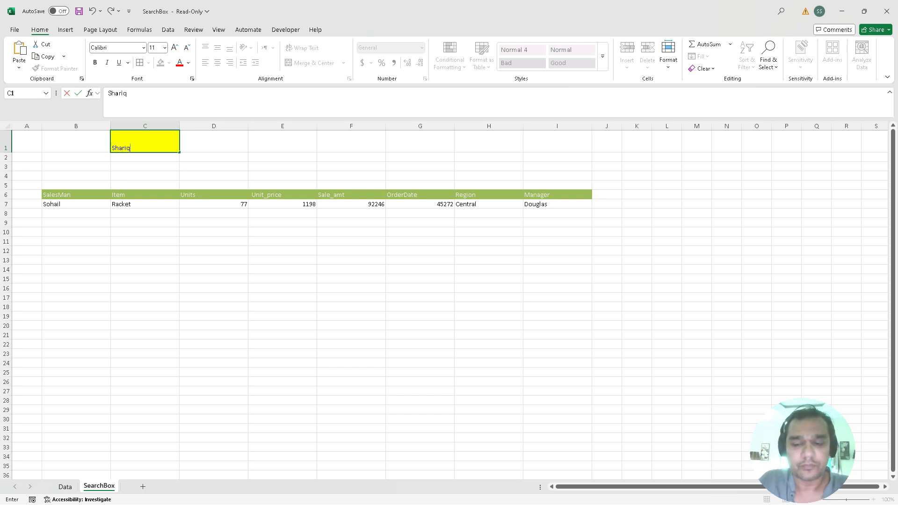
{"action": "key", "text": "Return"}
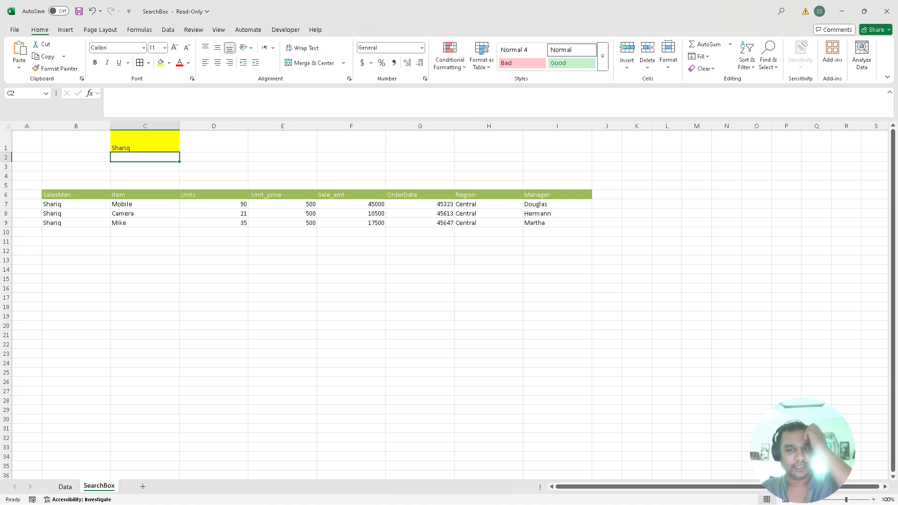
Examine the records returned in B7:I9, checking the SalesMan and Manager columns against search cell C1
{"action": "left_click_drag", "start_coordinate": [76, 205], "coordinate": [552, 223]}
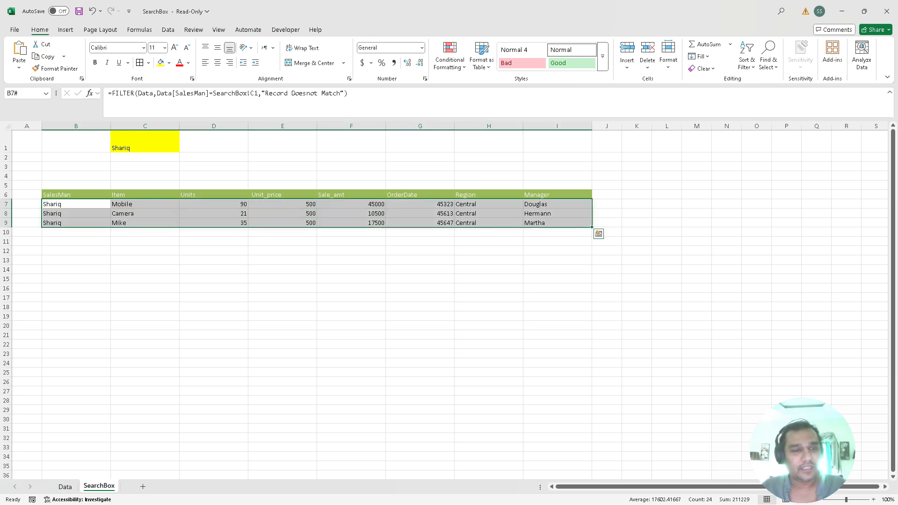
{"action": "left_click", "coordinate": [76, 205]}
{"action": "left_click_drag", "start_coordinate": [76, 204], "coordinate": [76, 223]}
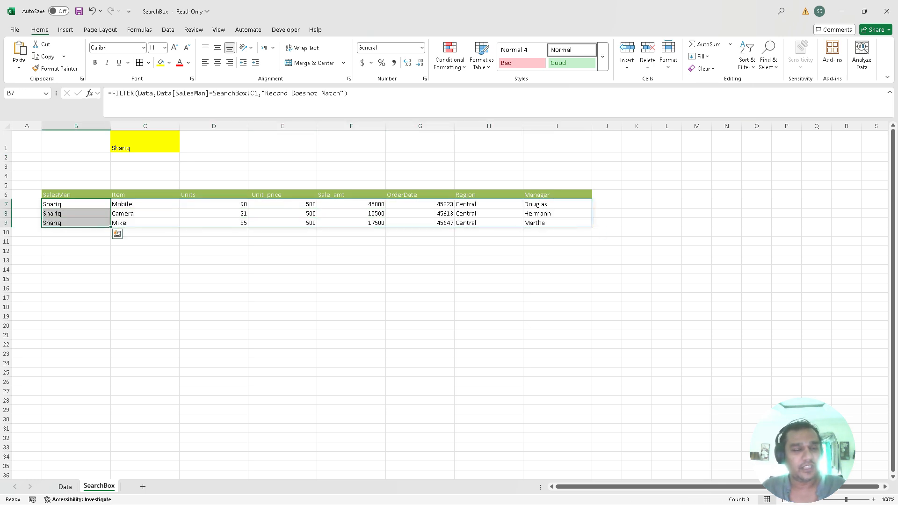
{"action": "left_click", "coordinate": [145, 142]}
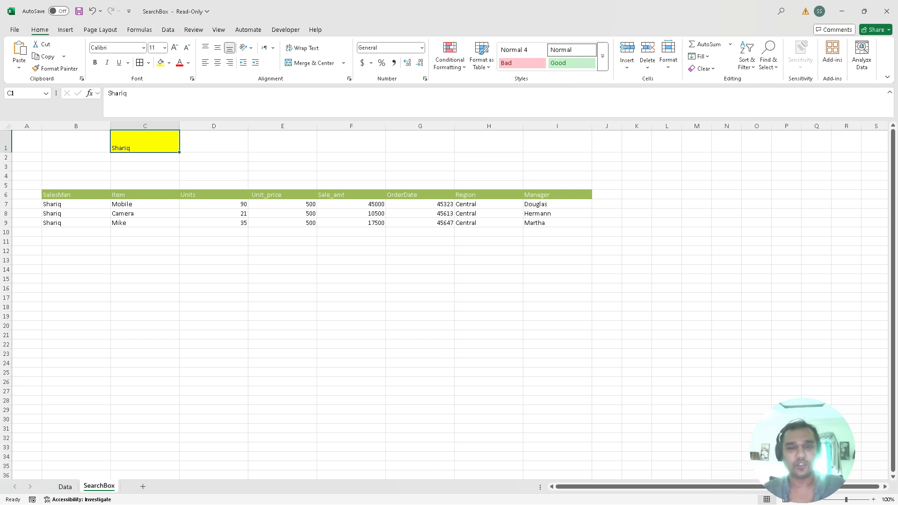
{"action": "left_click", "coordinate": [637, 269]}
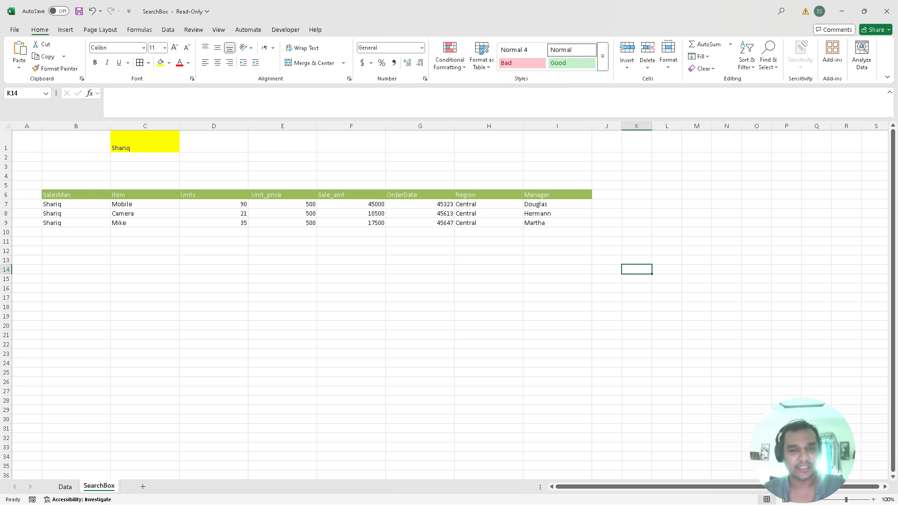
{"action": "left_click", "coordinate": [557, 204]}
{"action": "left_click", "coordinate": [557, 223]}
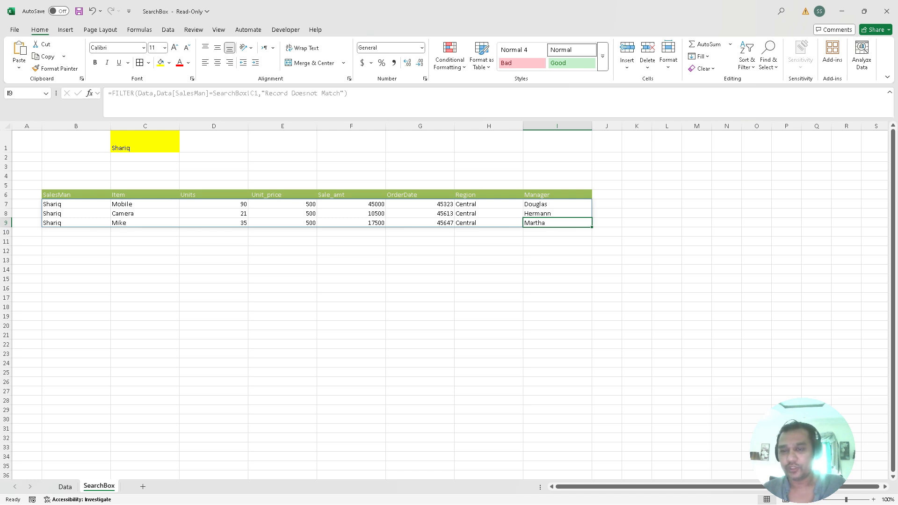